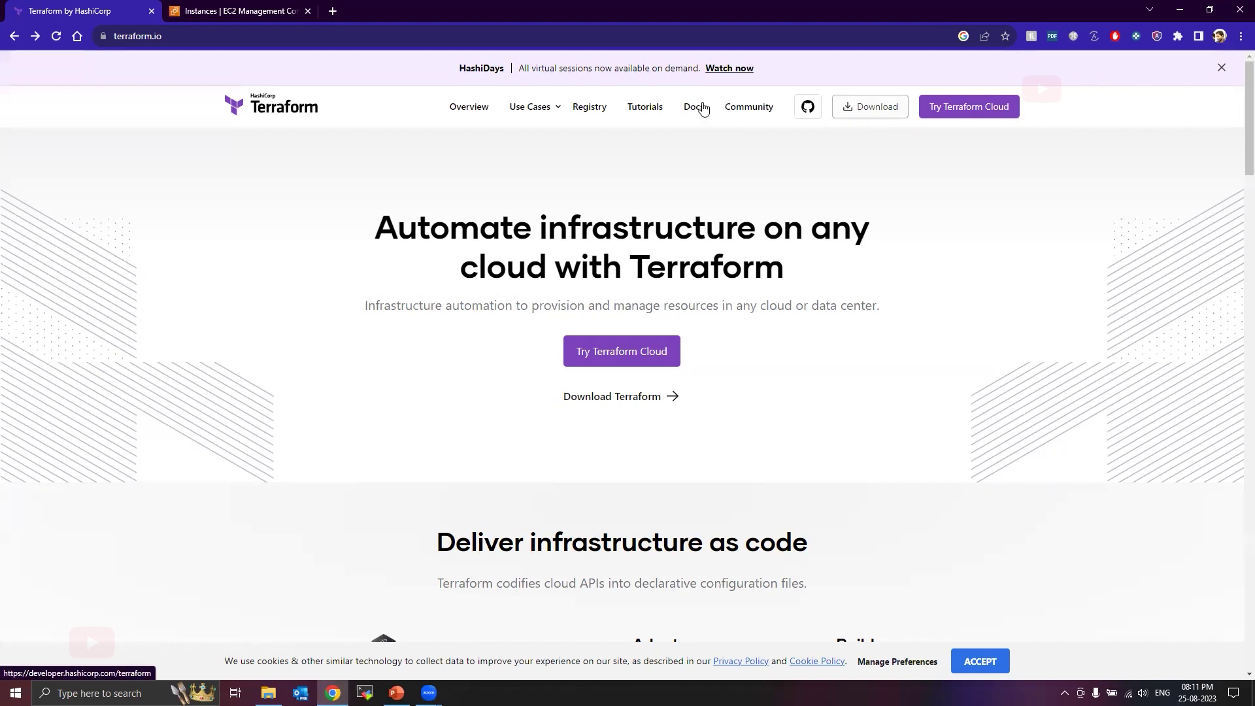
Open Terraform's v1.5.6 Install page at 150% zoom, highlight the brew commands, and start a new tab
left_click(863, 111)
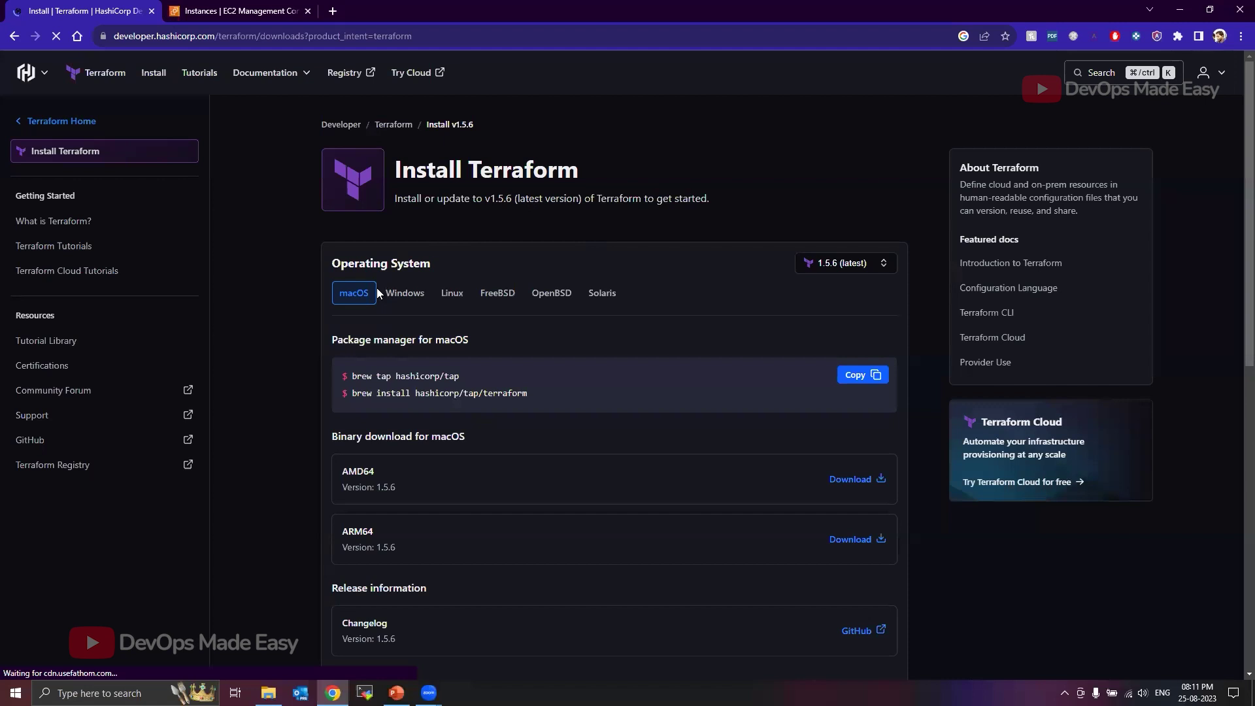
key("ctrl+plus")
key("ctrl+plus")
key("ctrl+plus")
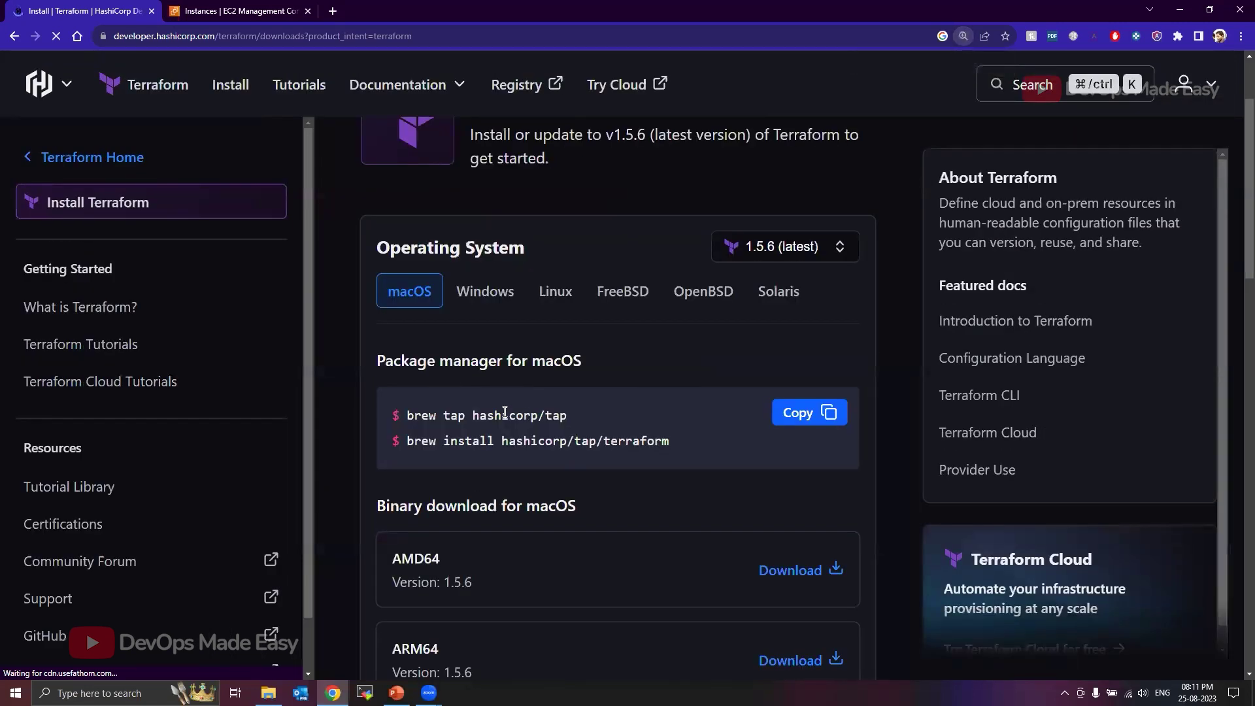
left_click_drag(410, 413, 668, 441)
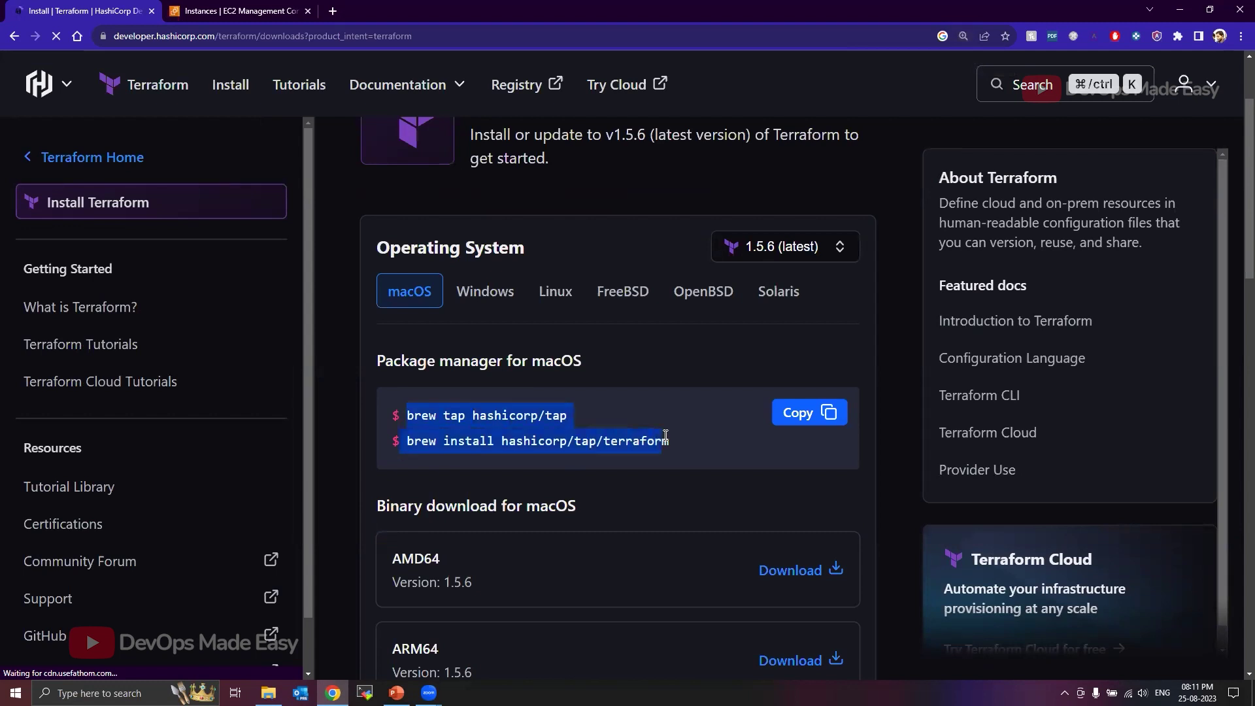
left_click(502, 434)
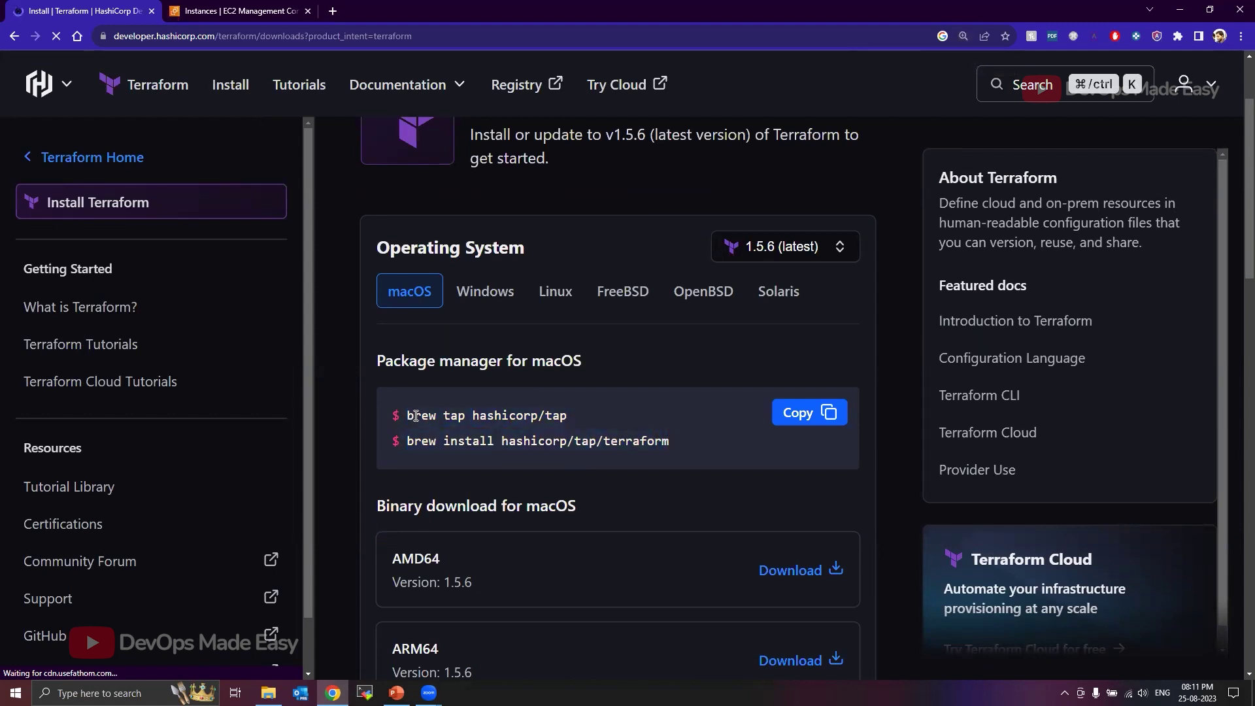
double_click(419, 416)
left_click(333, 16)
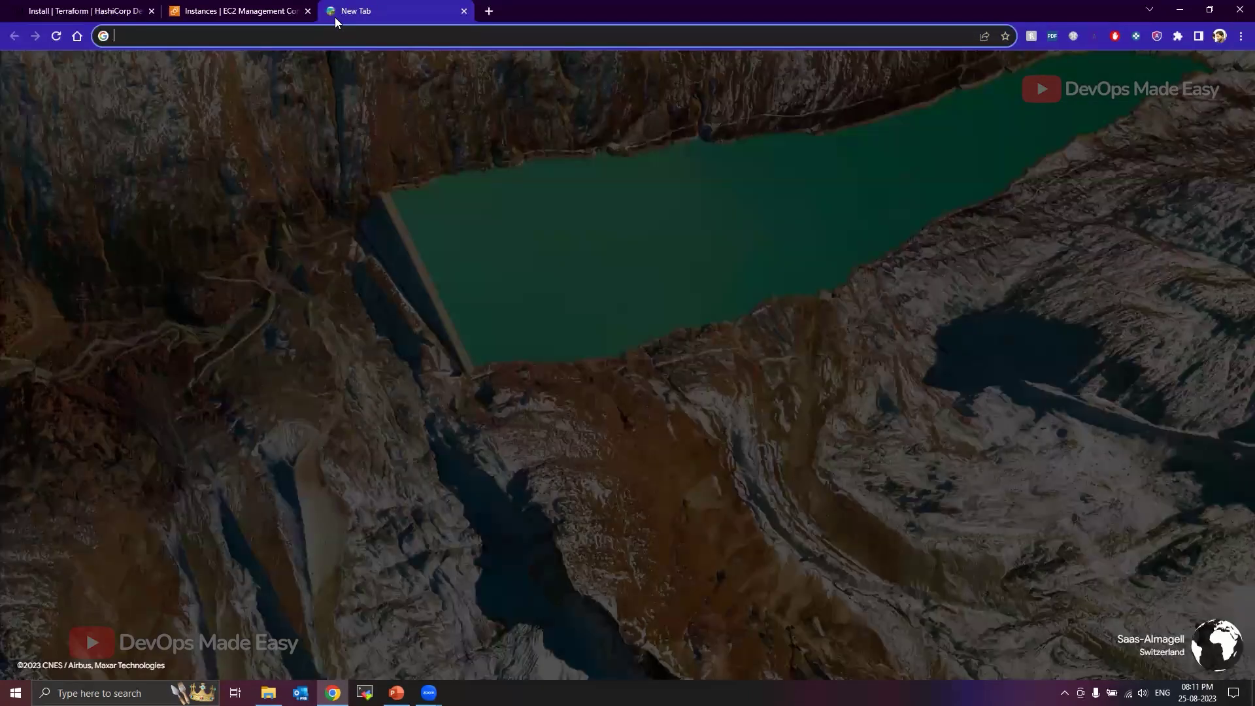
Search 'install homebrew', open brew.sh, and select its install script command
type("insta")
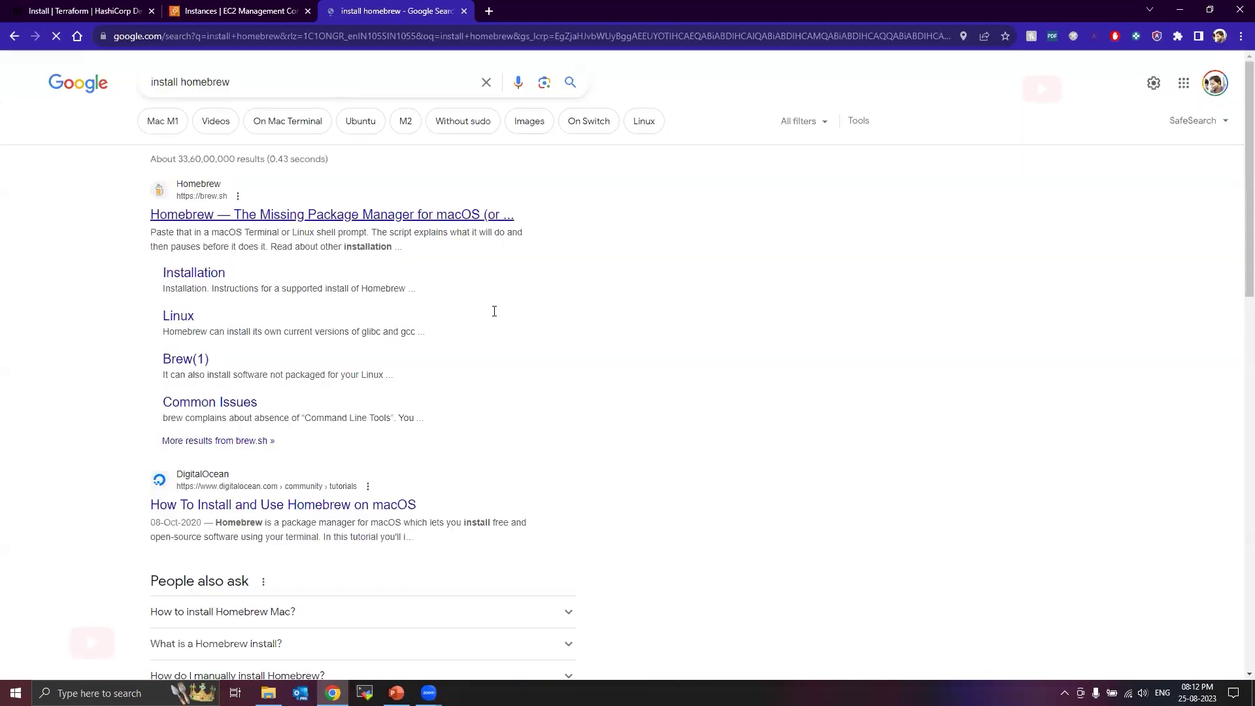
left_click(222, 216)
scroll(483, 301, "down", 1)
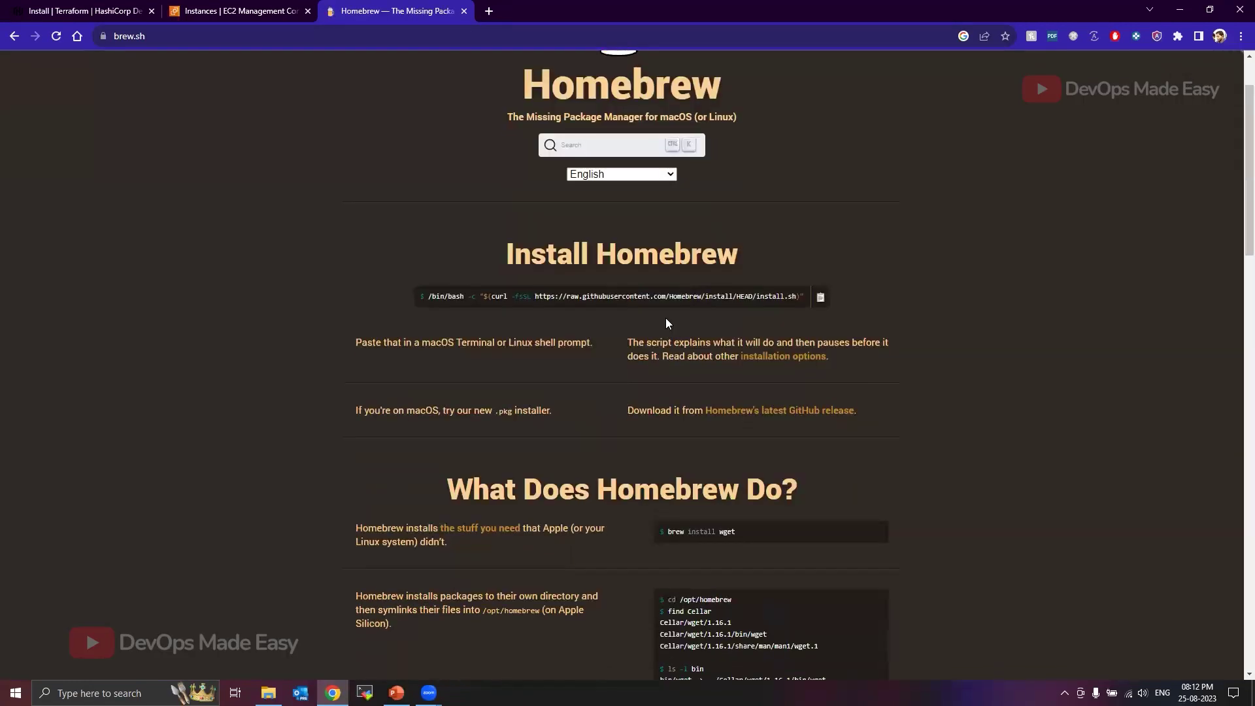
triple_click(482, 296)
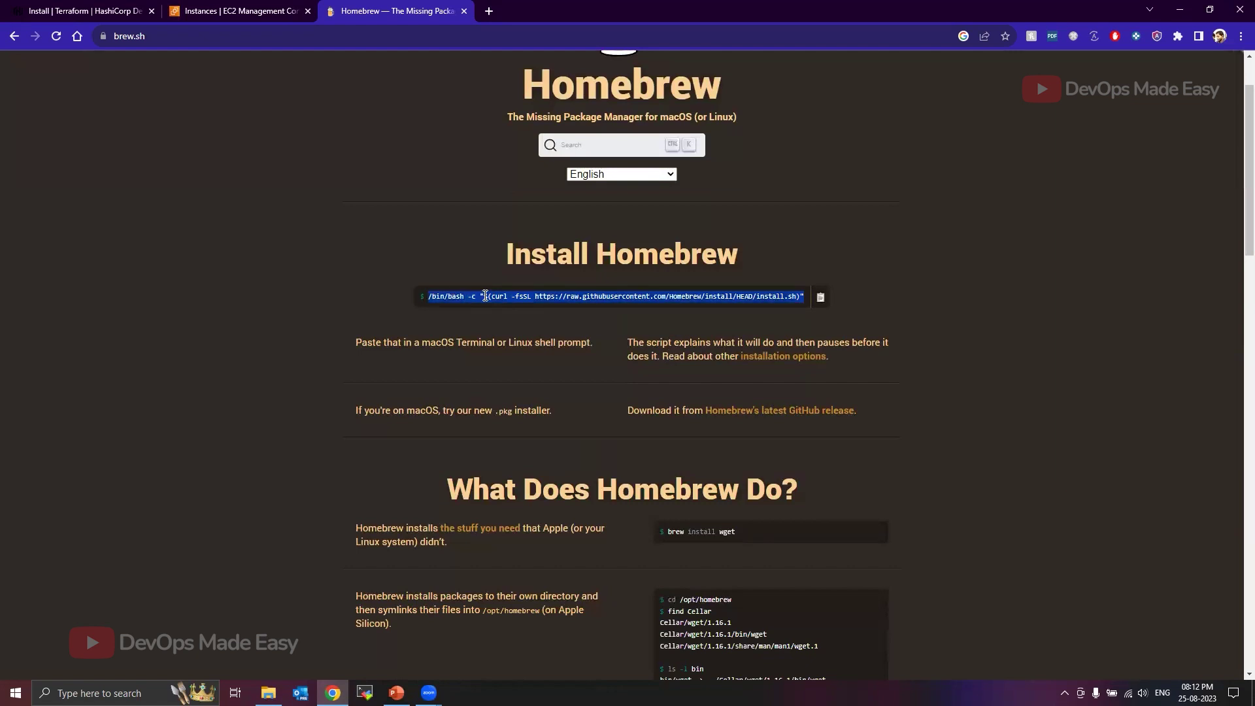
Close the Homebrew tab and save terraform_1.5.6_windows_amd64.zip into Downloads
left_click(464, 14)
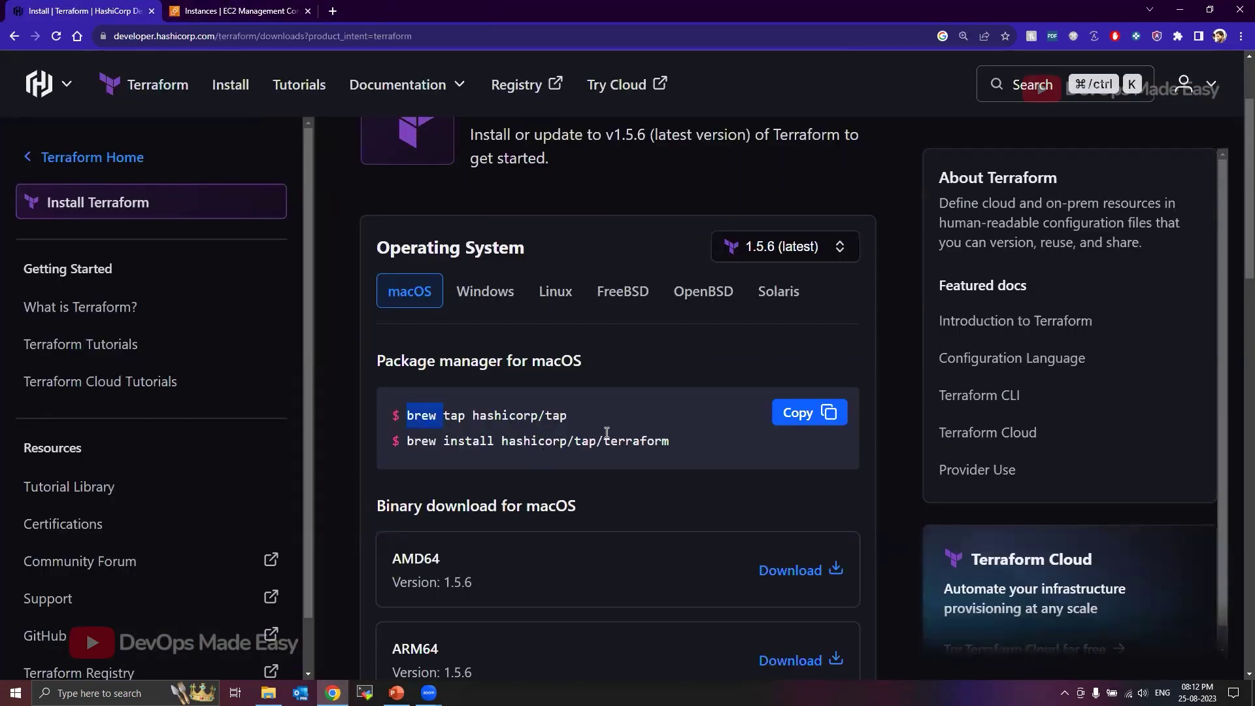
left_click_drag(670, 442, 409, 415)
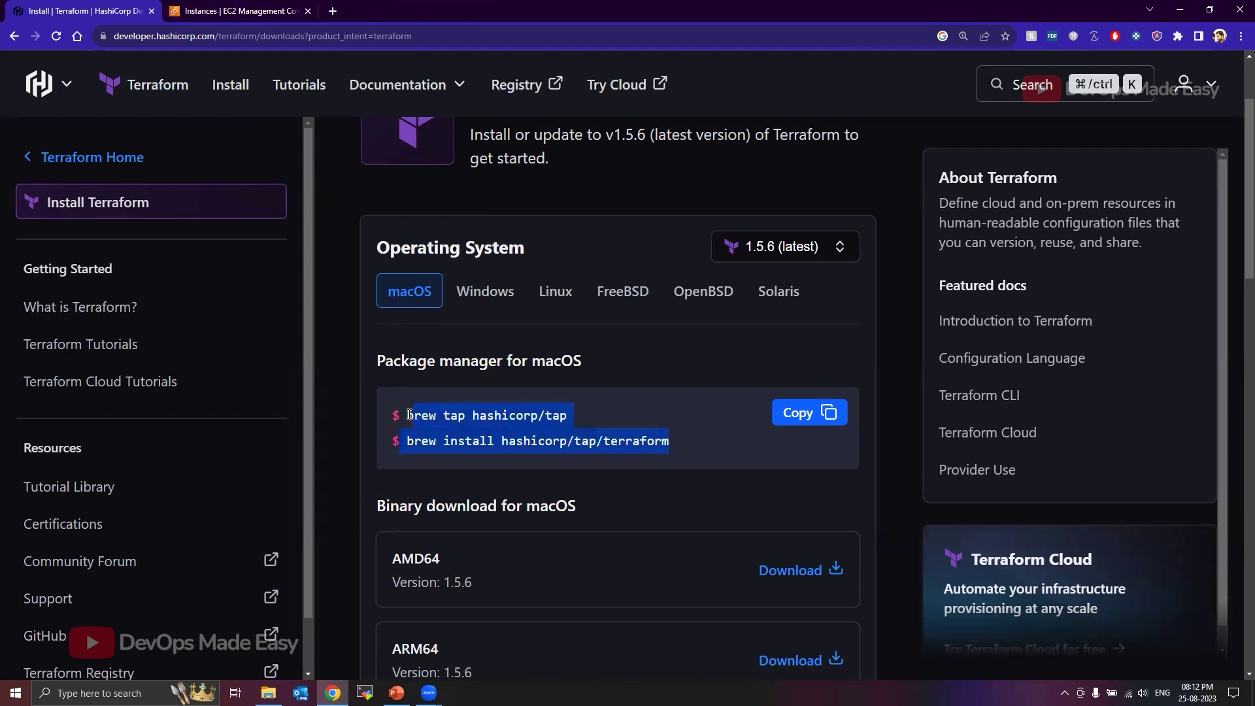
left_click(520, 301)
scroll(573, 452, "down", 1)
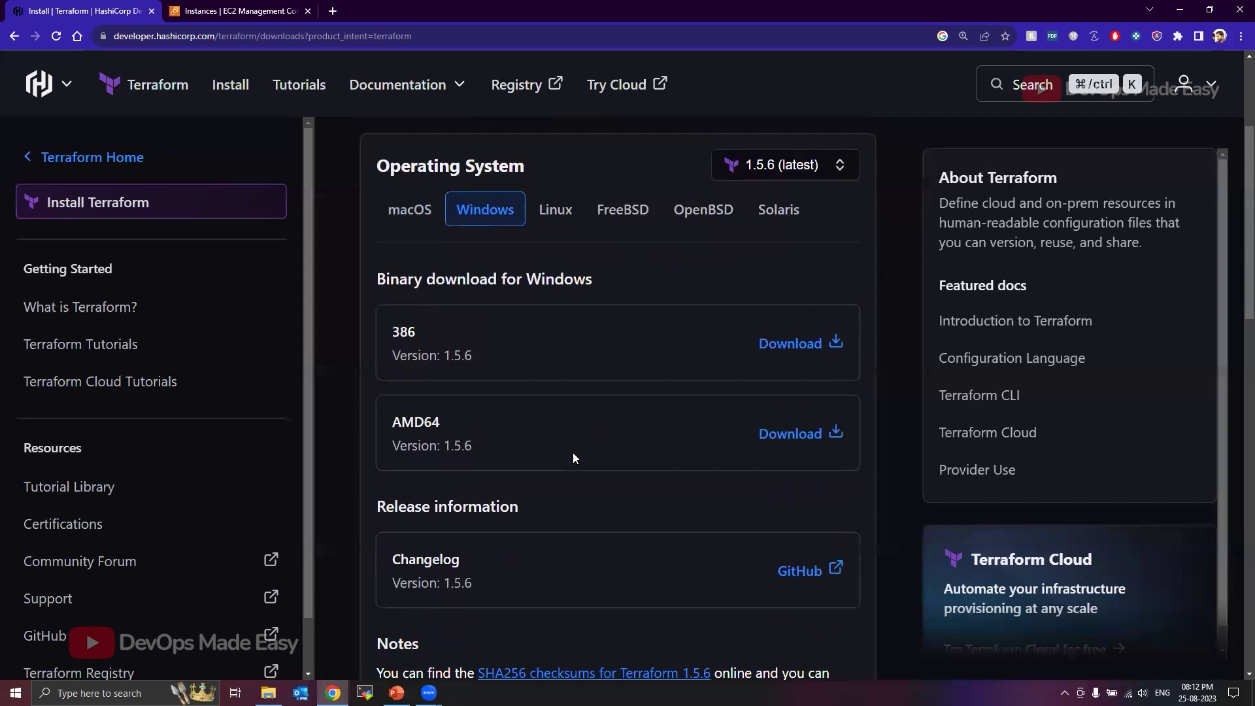
key("ctrl+minus")
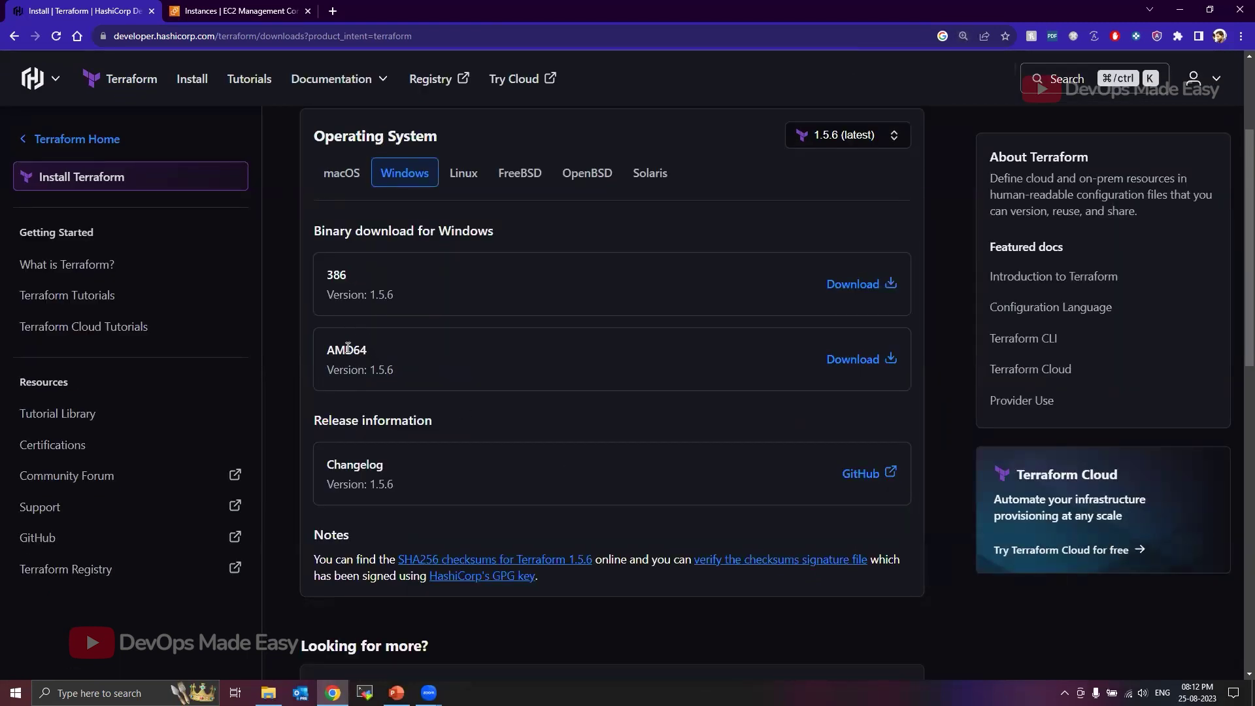
left_click(861, 360)
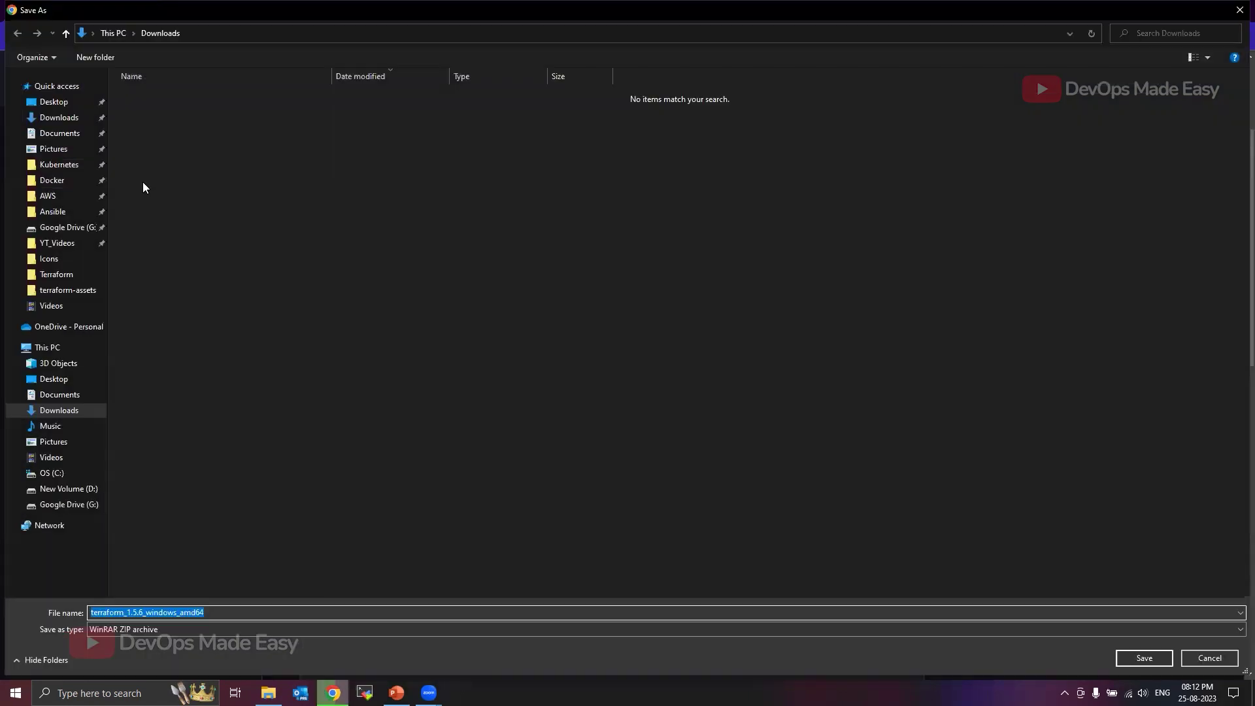
left_click(1166, 658)
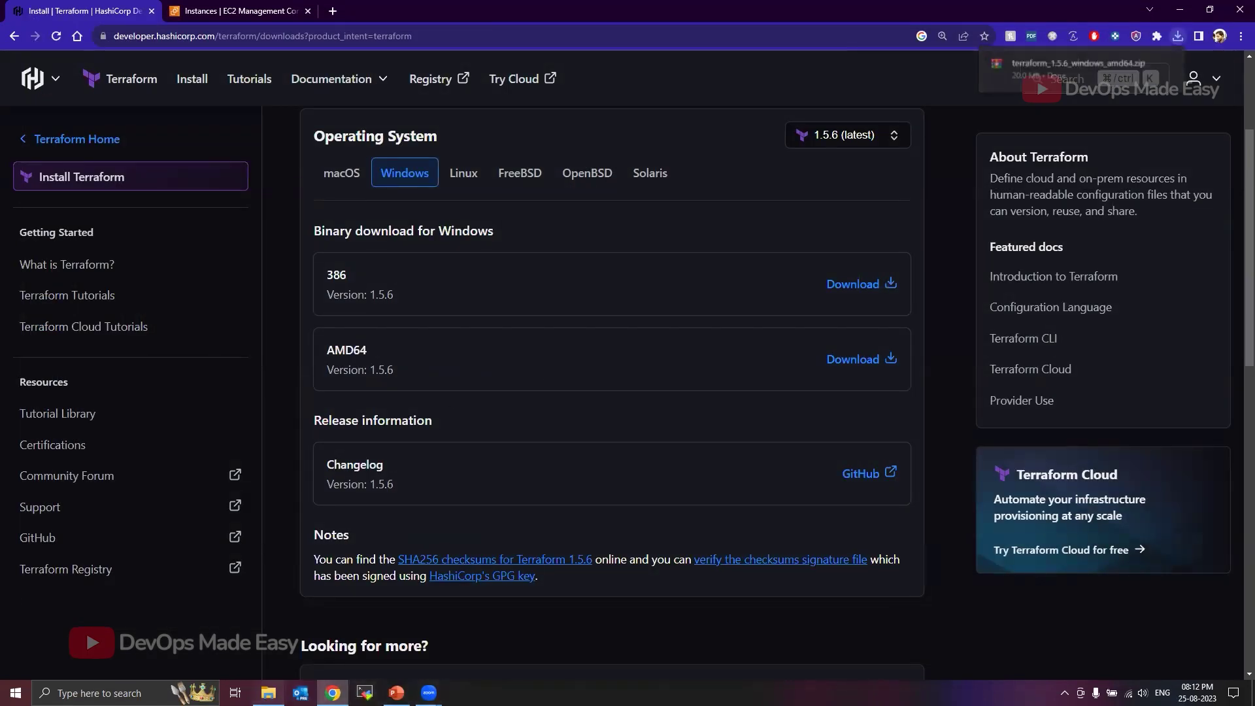
left_click(268, 693)
Extract the Terraform zip into a terraform_1.5.6_windows_amd64 folder and open it
left_click(251, 102)
right_click(251, 101)
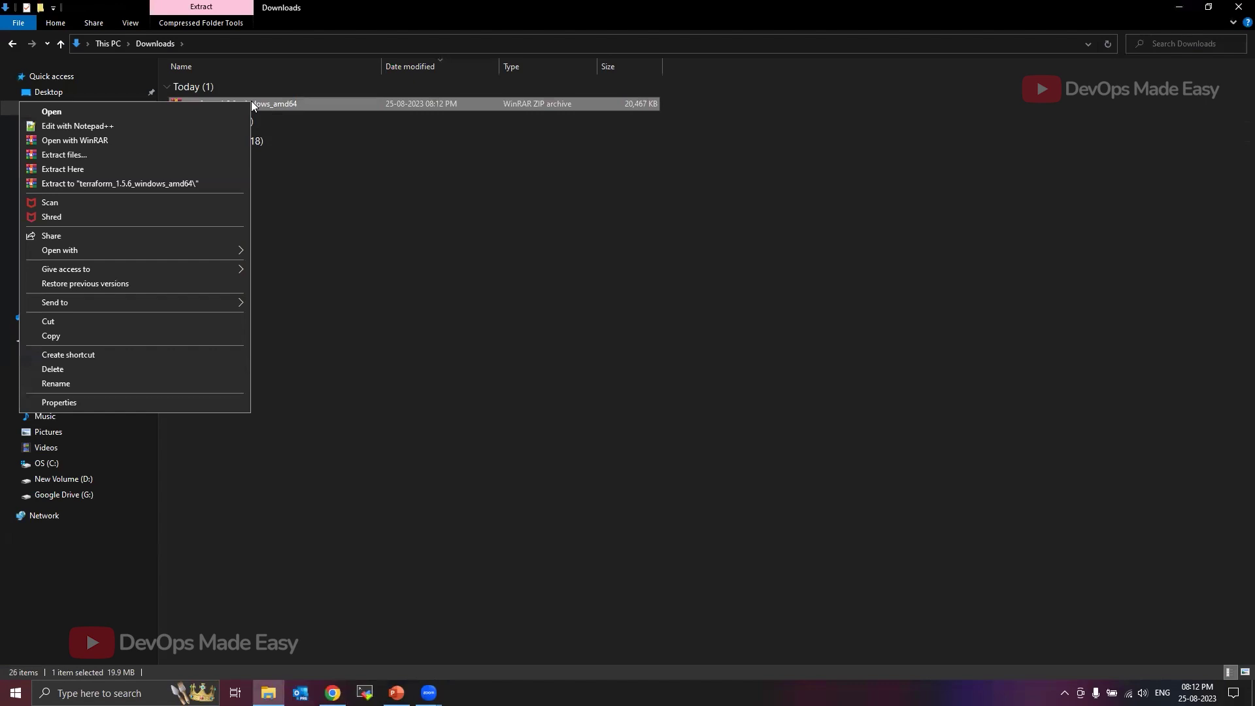
left_click(156, 183)
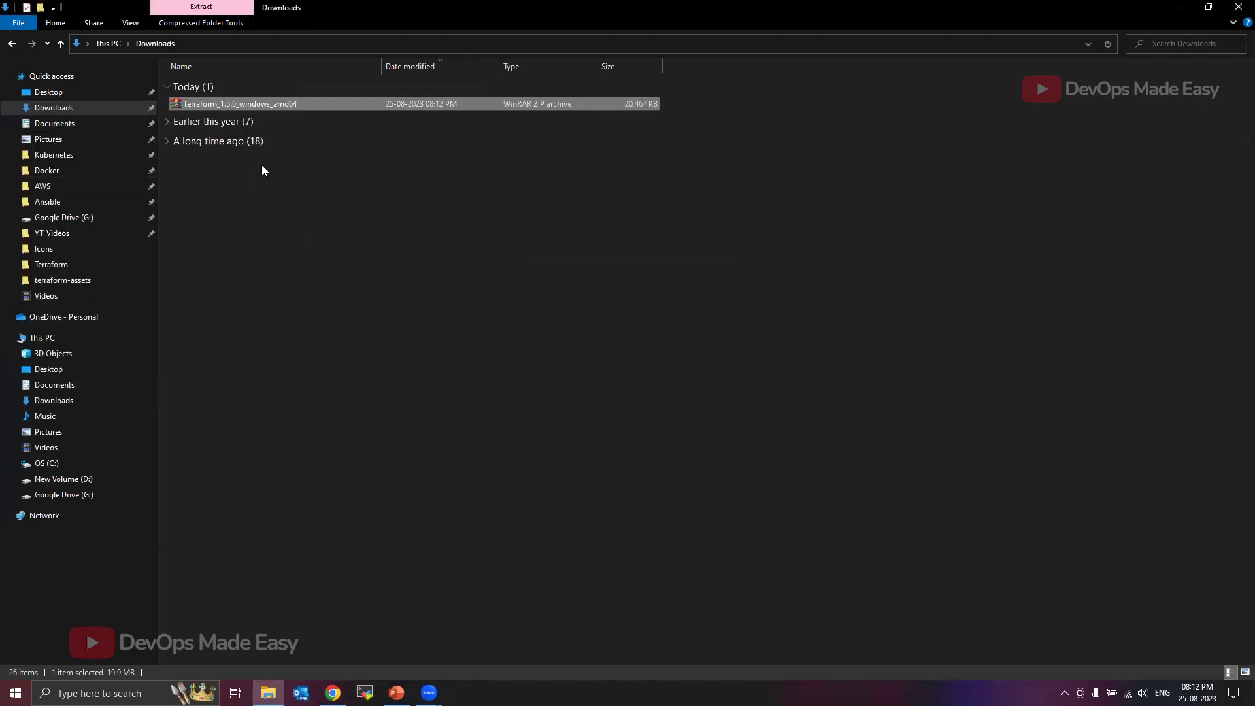
left_click(237, 118)
double_click(238, 117)
Run the terraform application and reveal the folder's full path
left_click(212, 86)
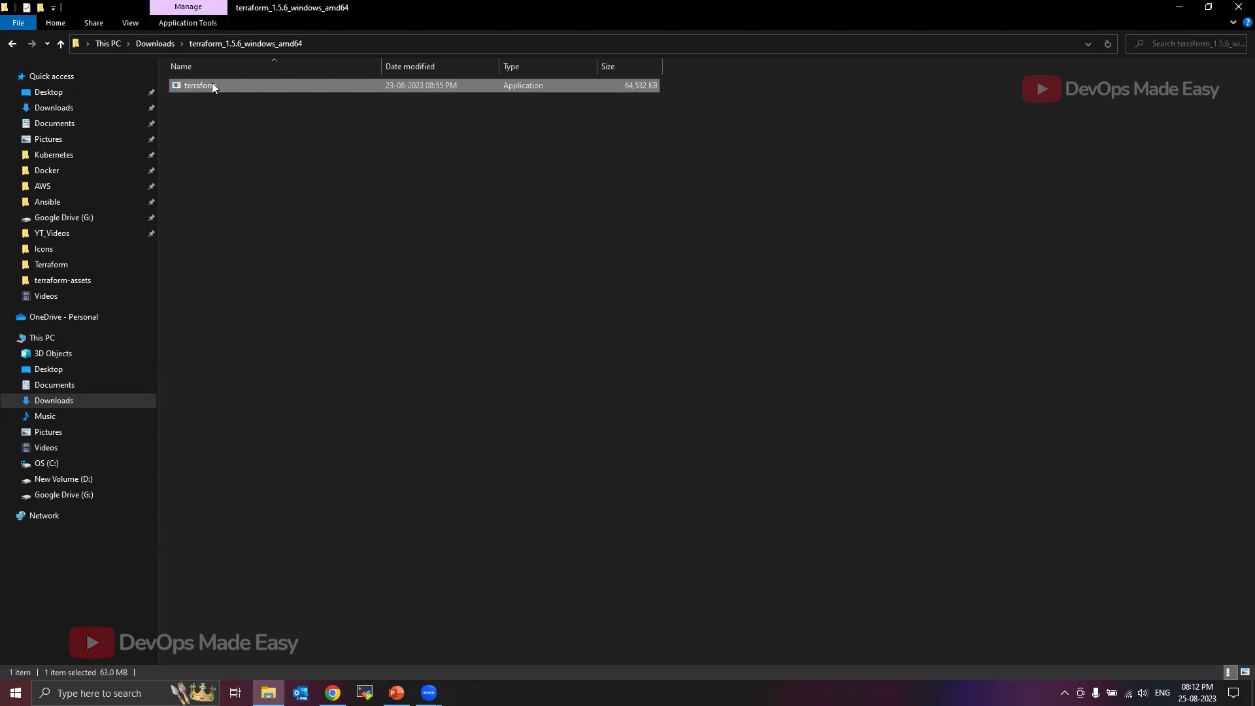
double_click(212, 85)
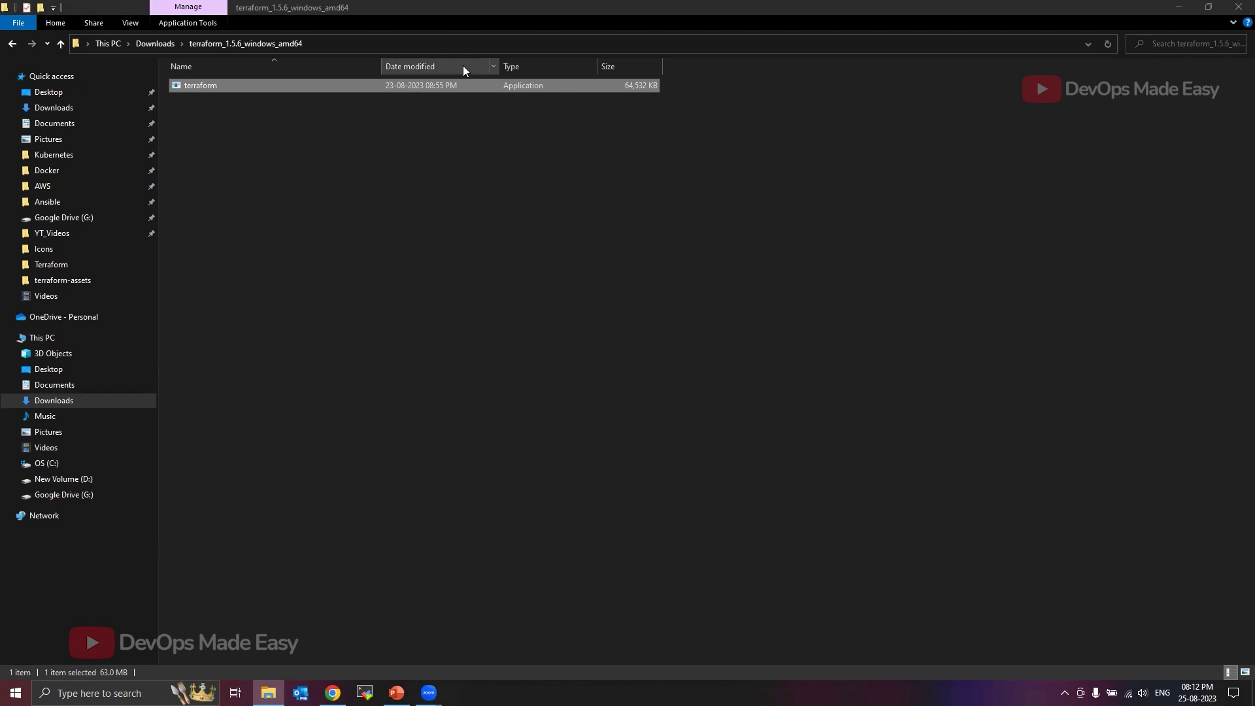
left_click(399, 42)
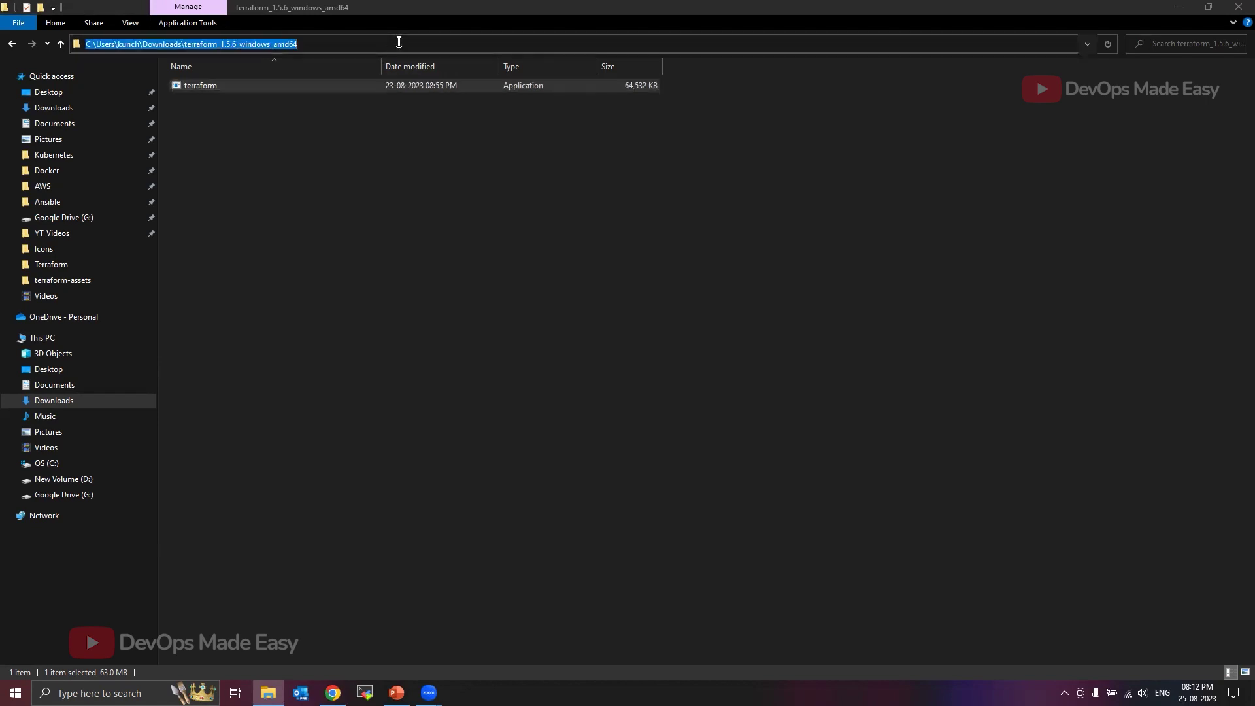
Open a command prompt in the terraform folder and run terraform.exe to show its help
left_click(314, 144)
left_click(347, 44)
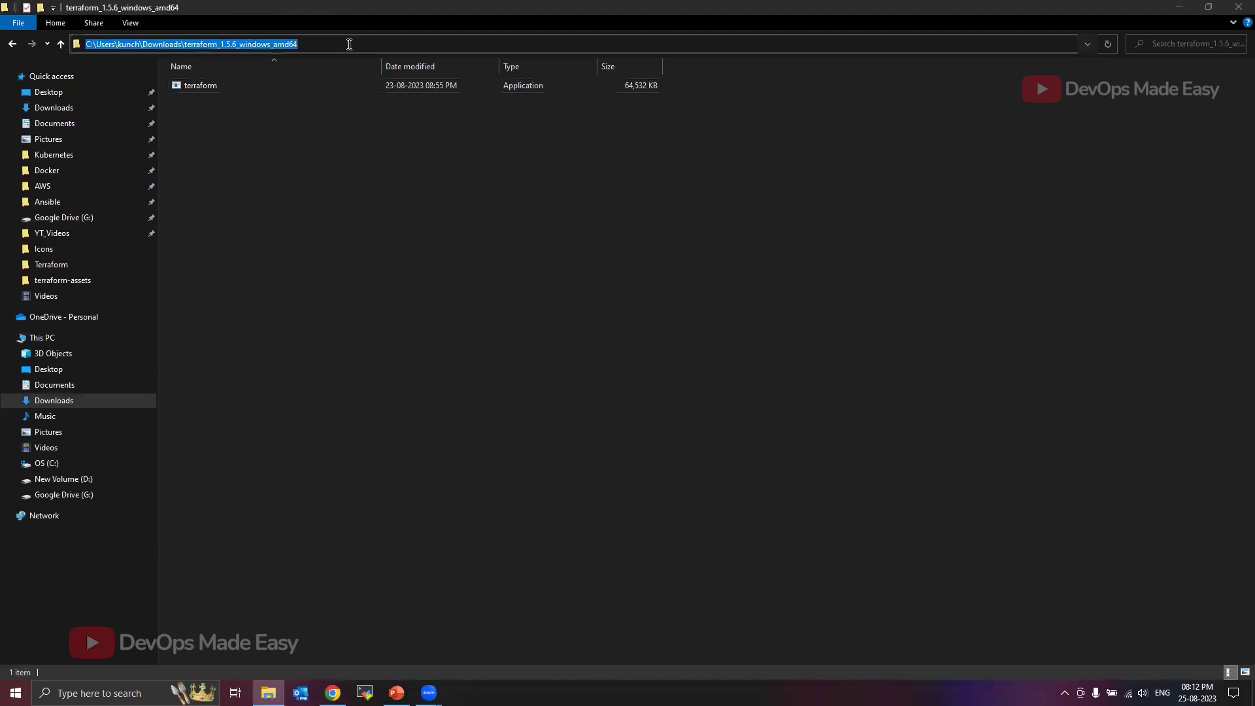
type("cmd")
key("Return")
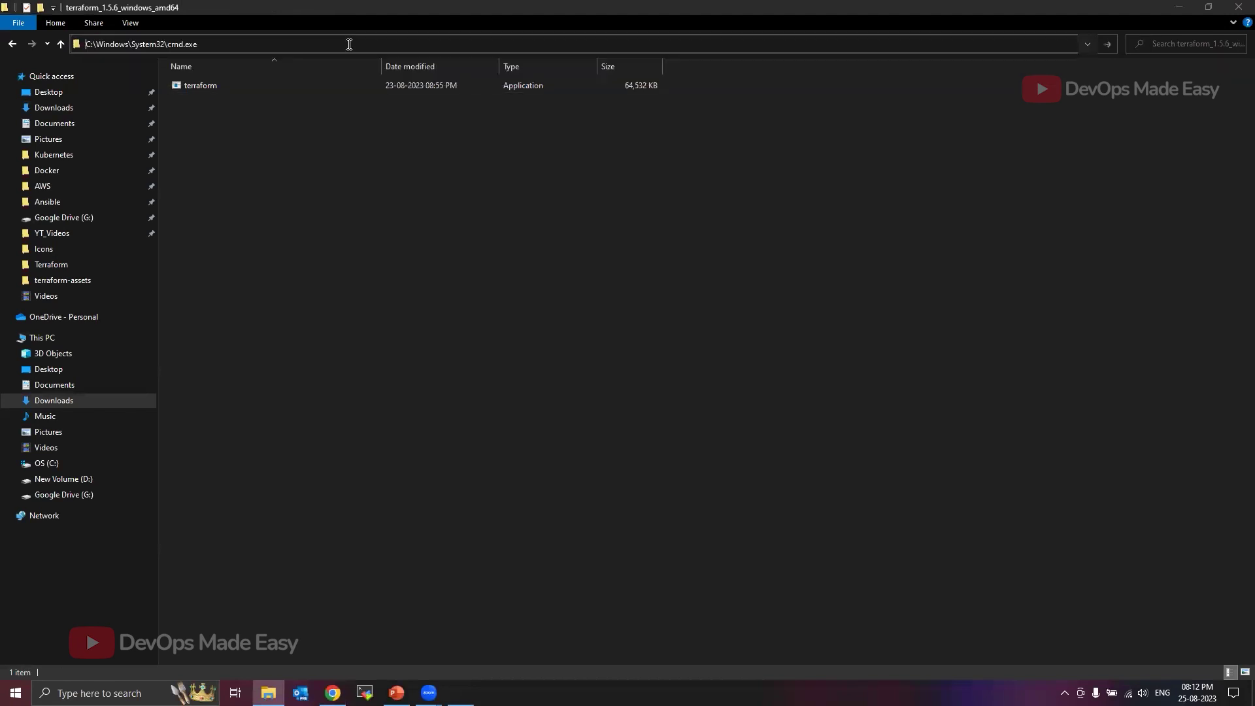
left_click_drag(467, 85, 673, 223)
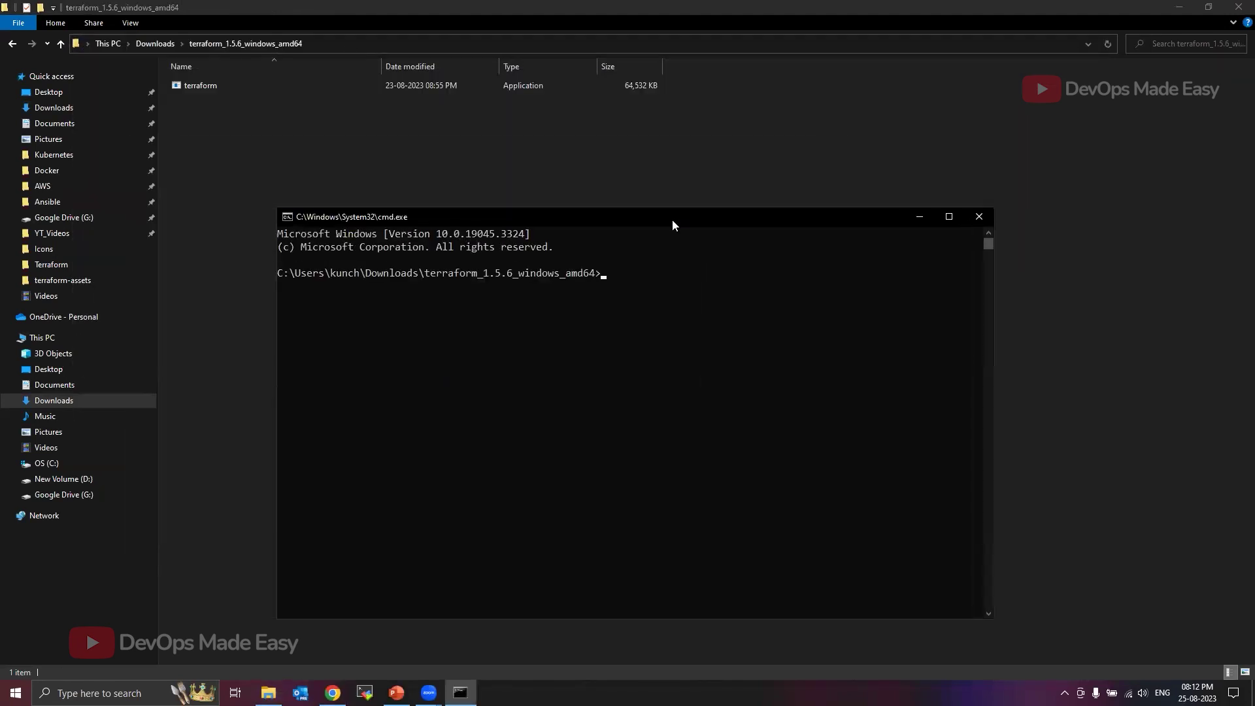
type("terr")
key("Tab")
key("Return")
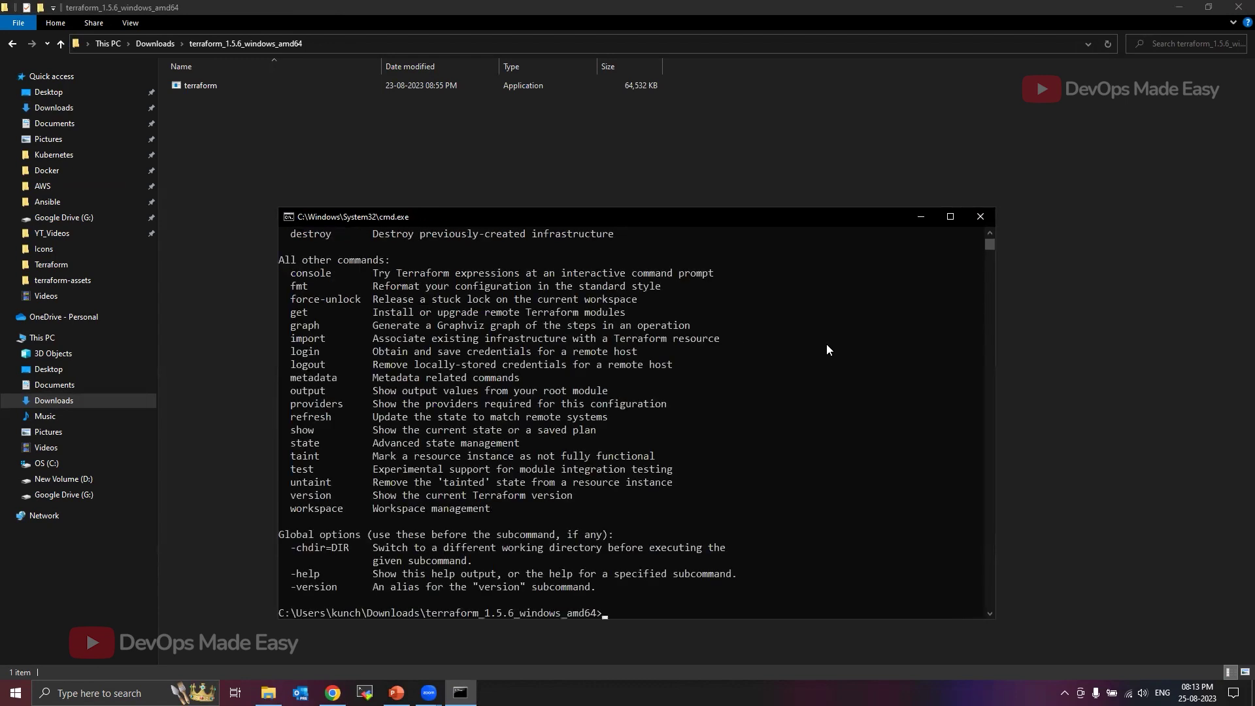
left_click(979, 218)
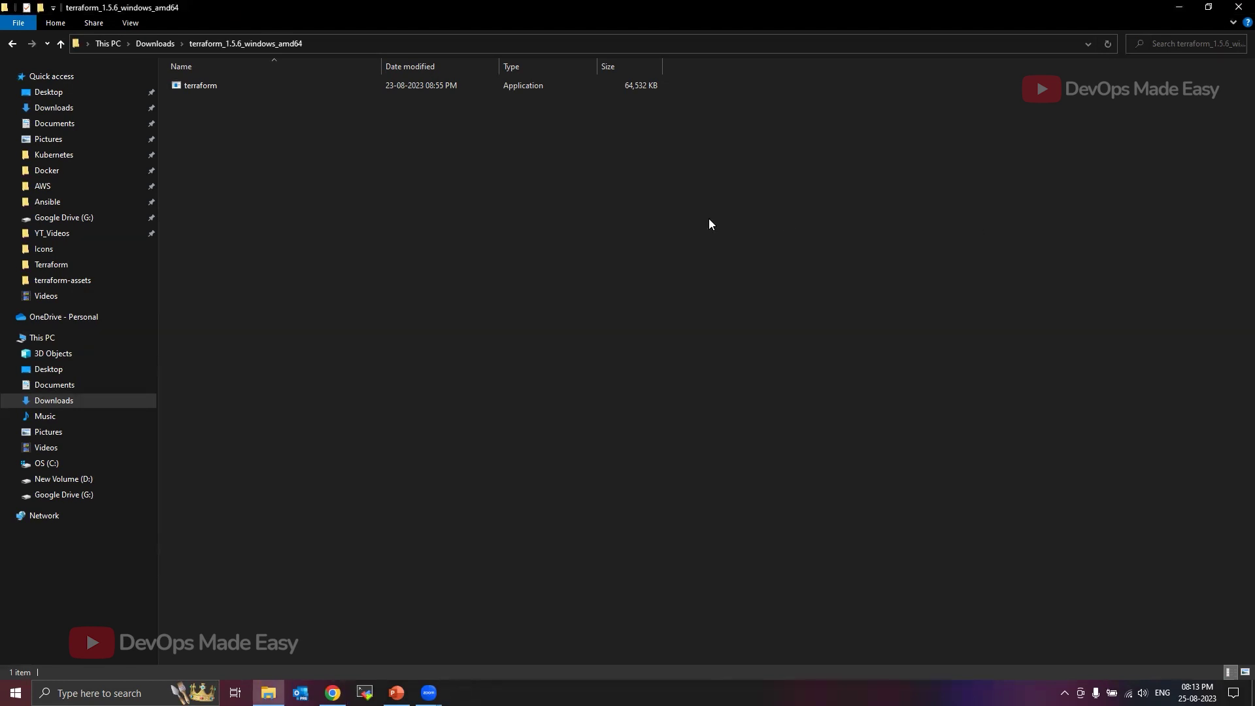
From a Command Prompt in the home directory, confirm terraform isn't recognized
key("super")
type("cmd")
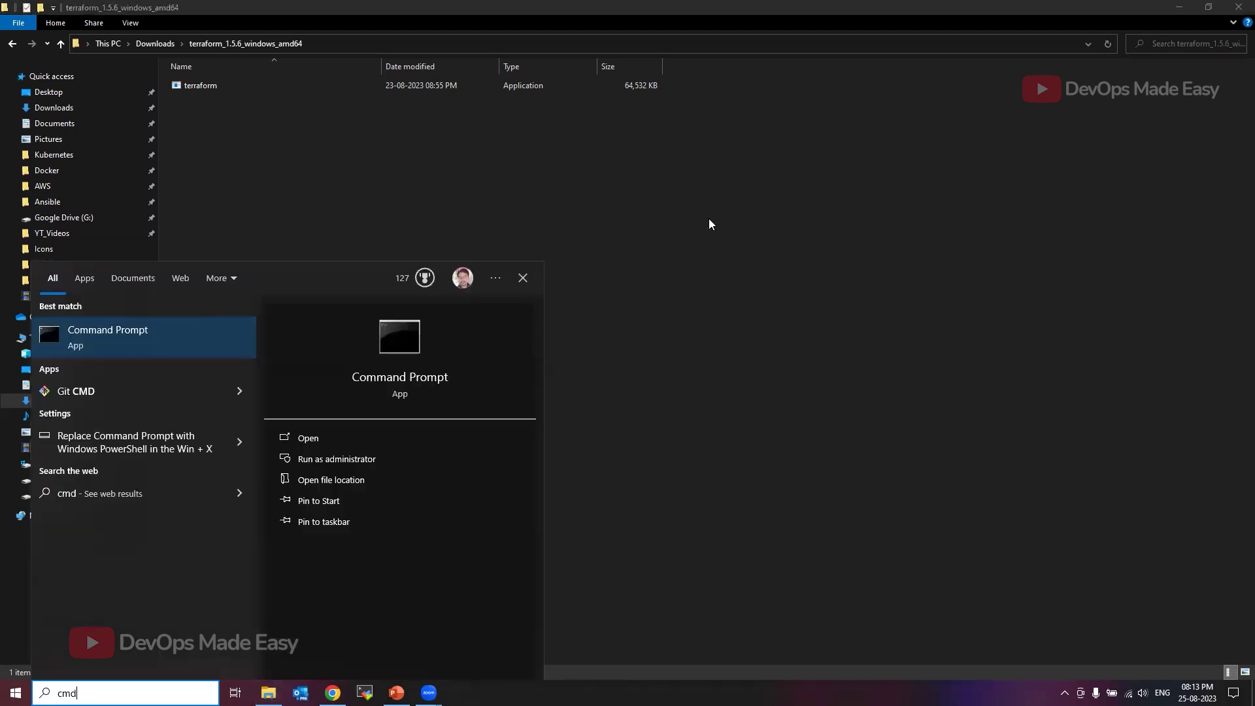
key("Return")
left_click_drag(425, 93, 622, 175)
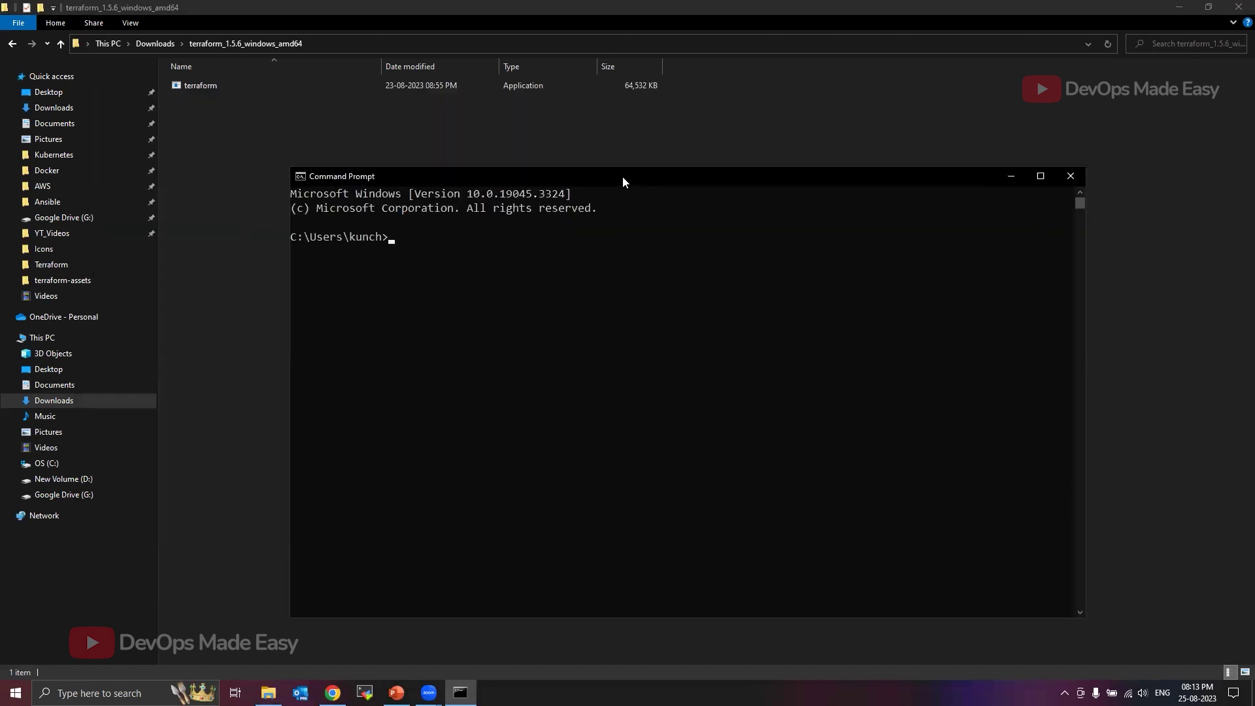
type("terraform")
key("Return")
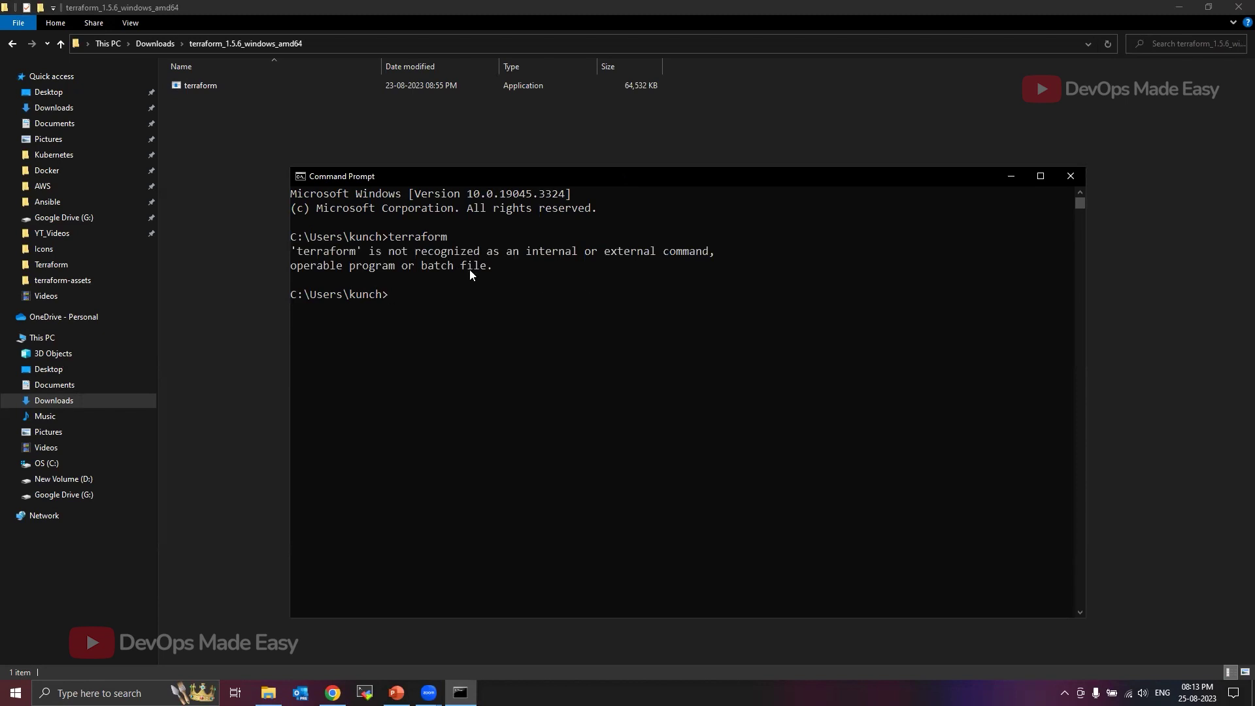
left_click(1064, 183)
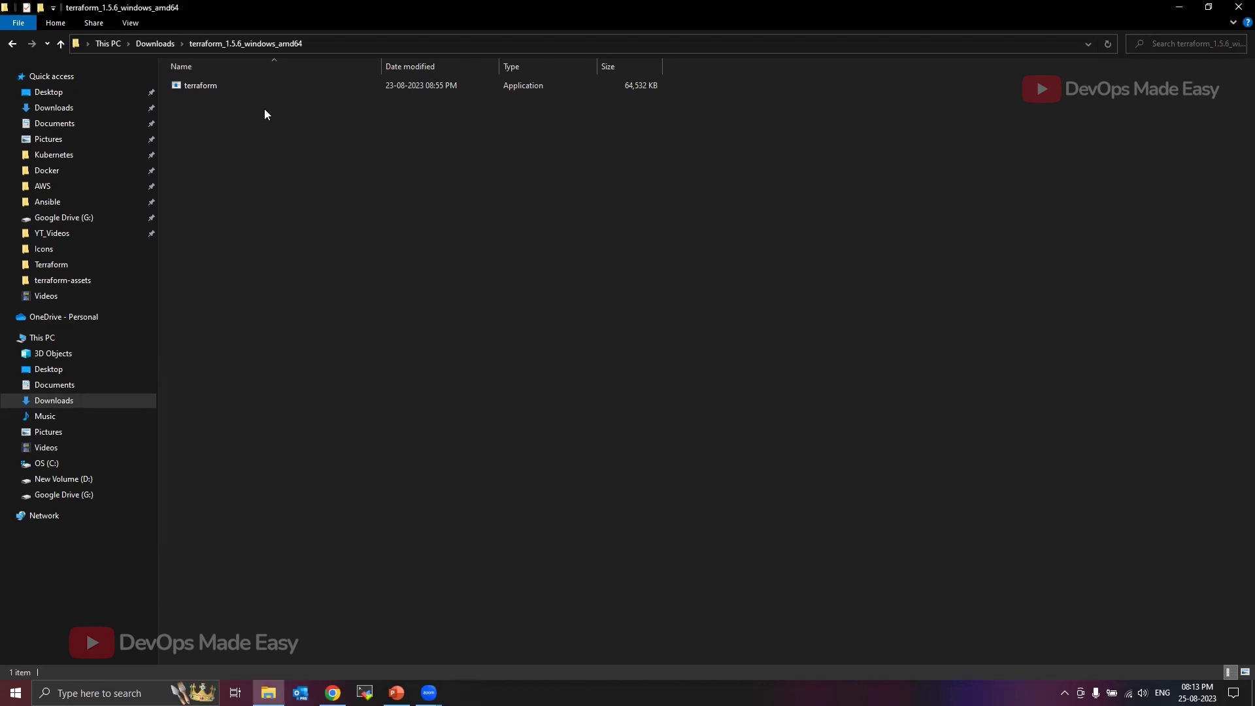
Paste terraform.exe into C:\tools beside kubectl, helm and eksctl, and show the C:\tools path
left_click(316, 166)
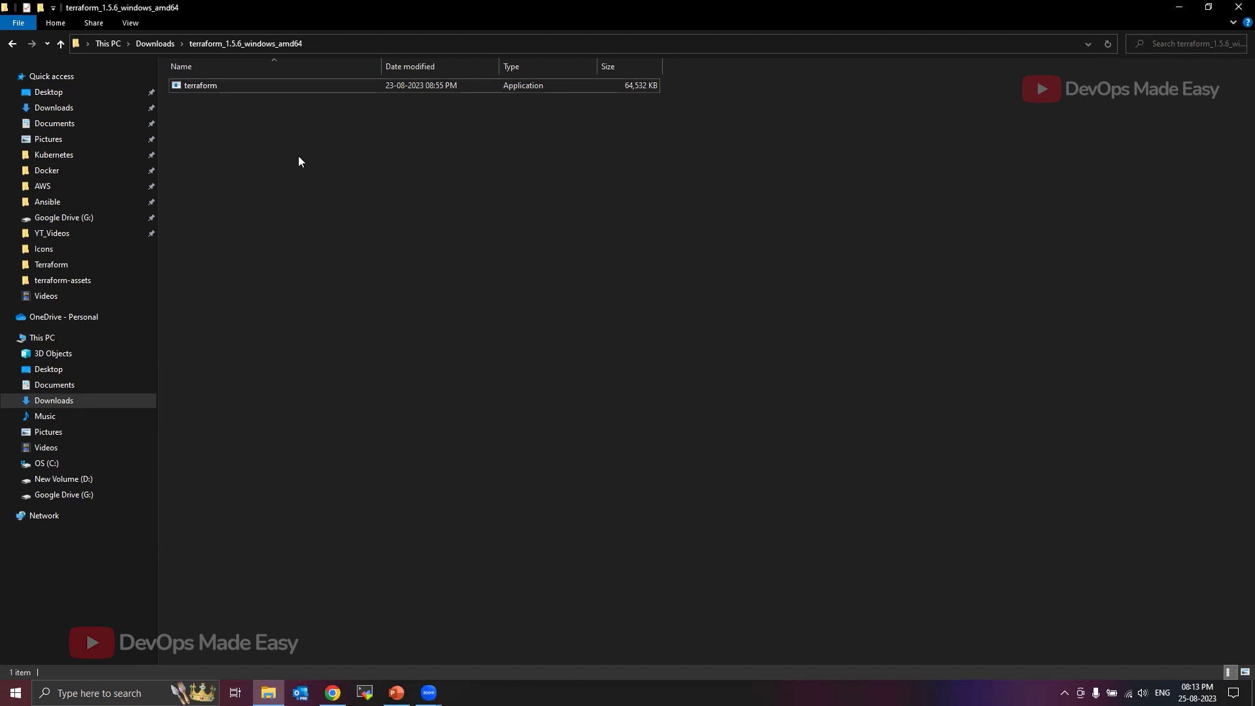
left_click(370, 43)
key("Down")
key("Down")
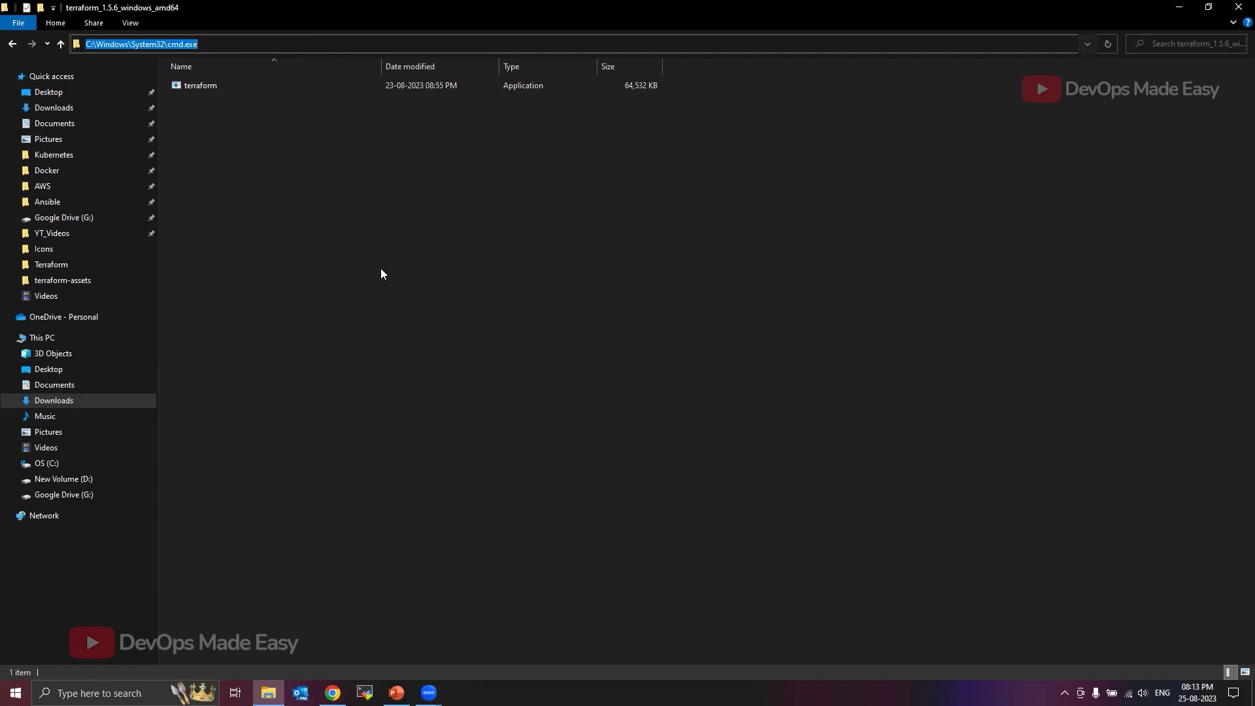
key("Escape")
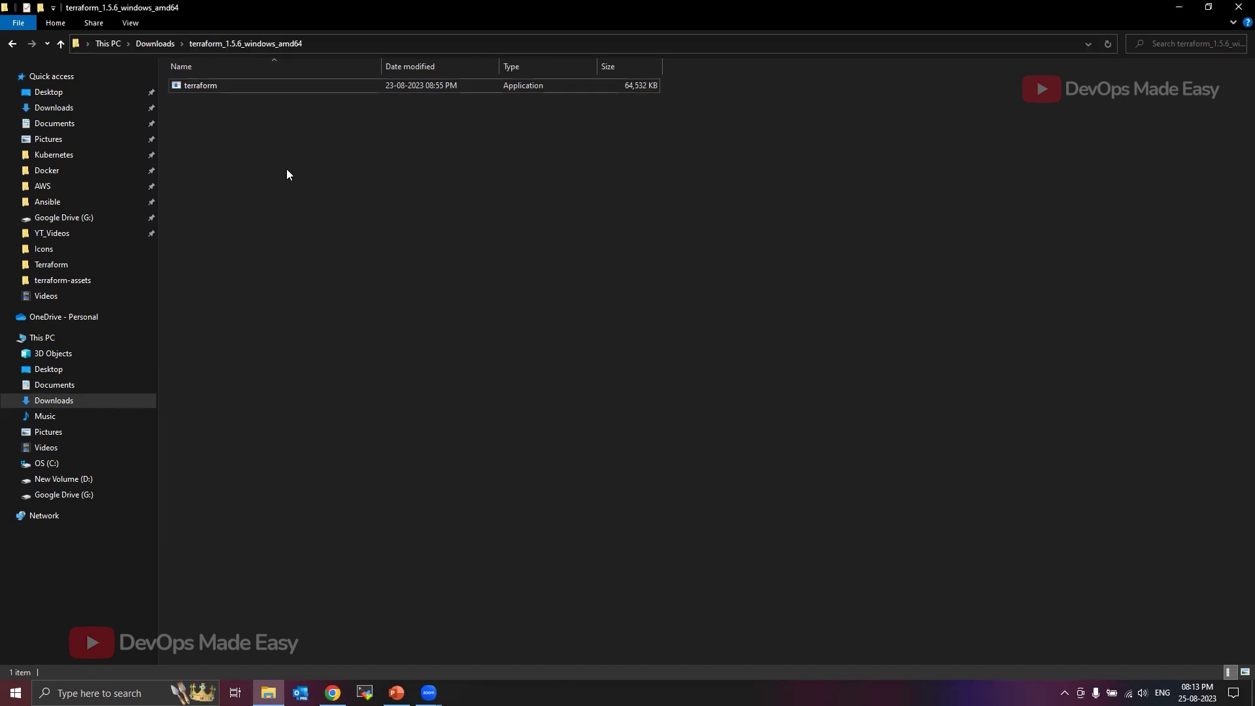
left_click(218, 87)
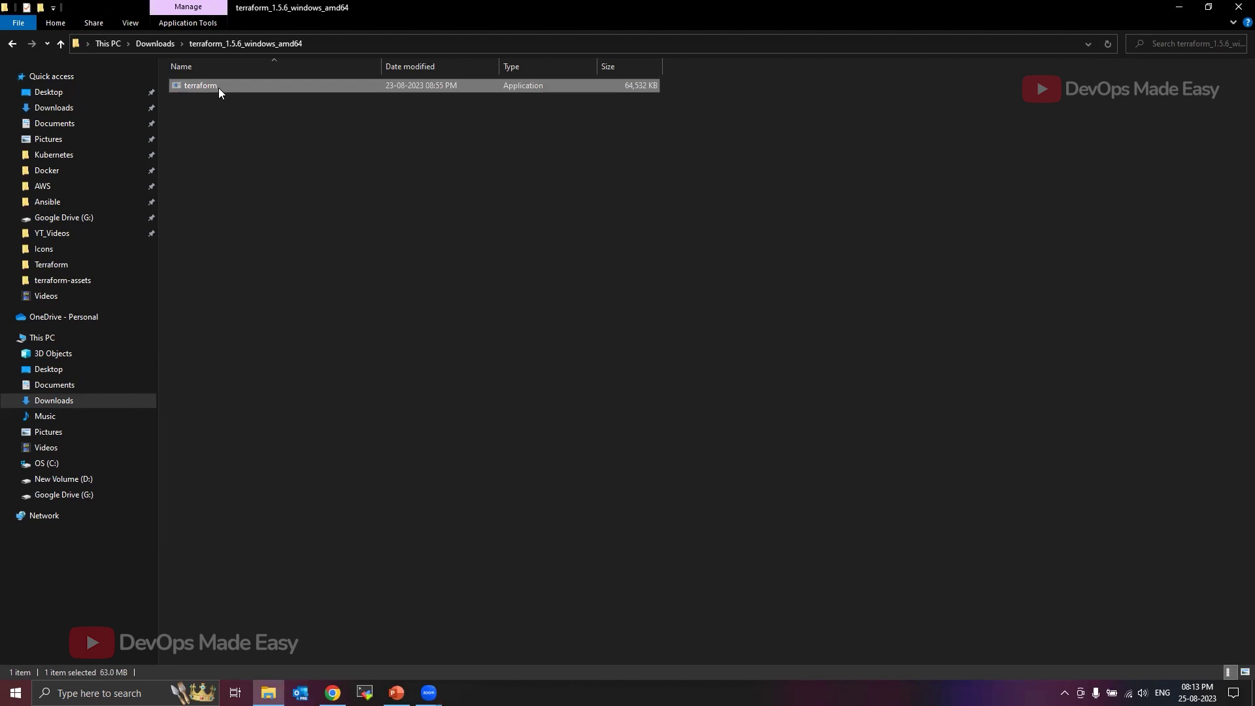
left_click(88, 464)
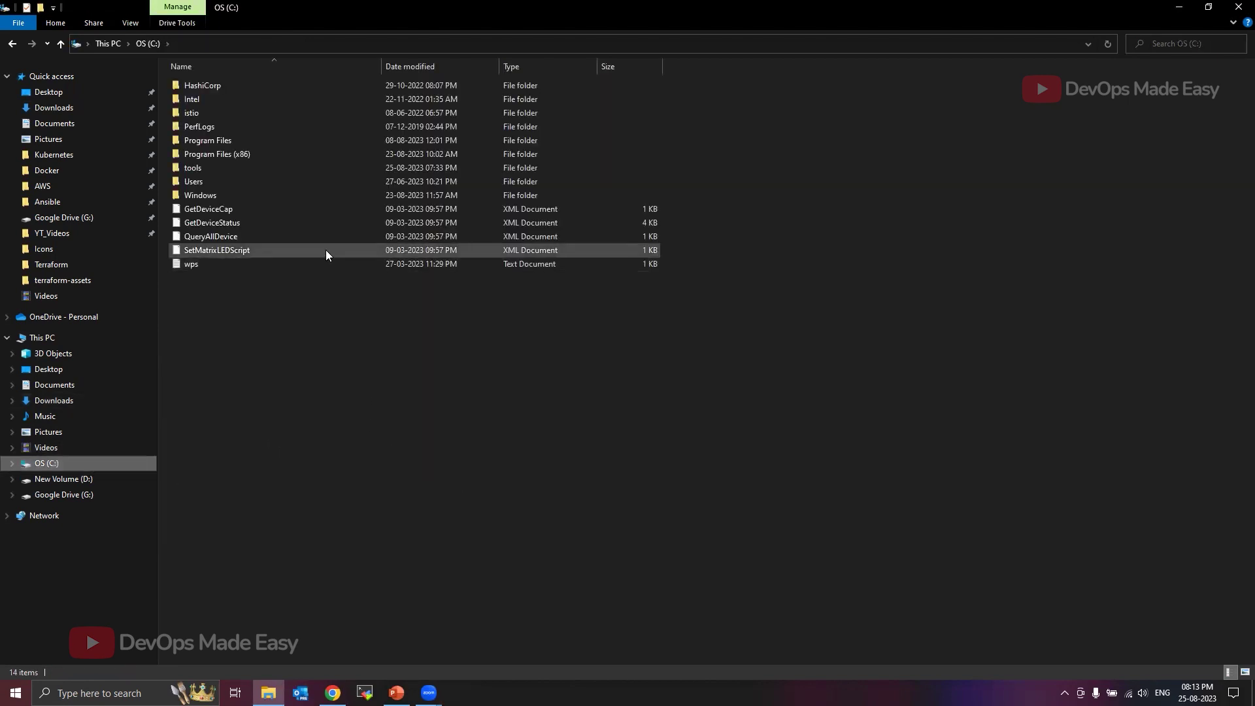
double_click(209, 168)
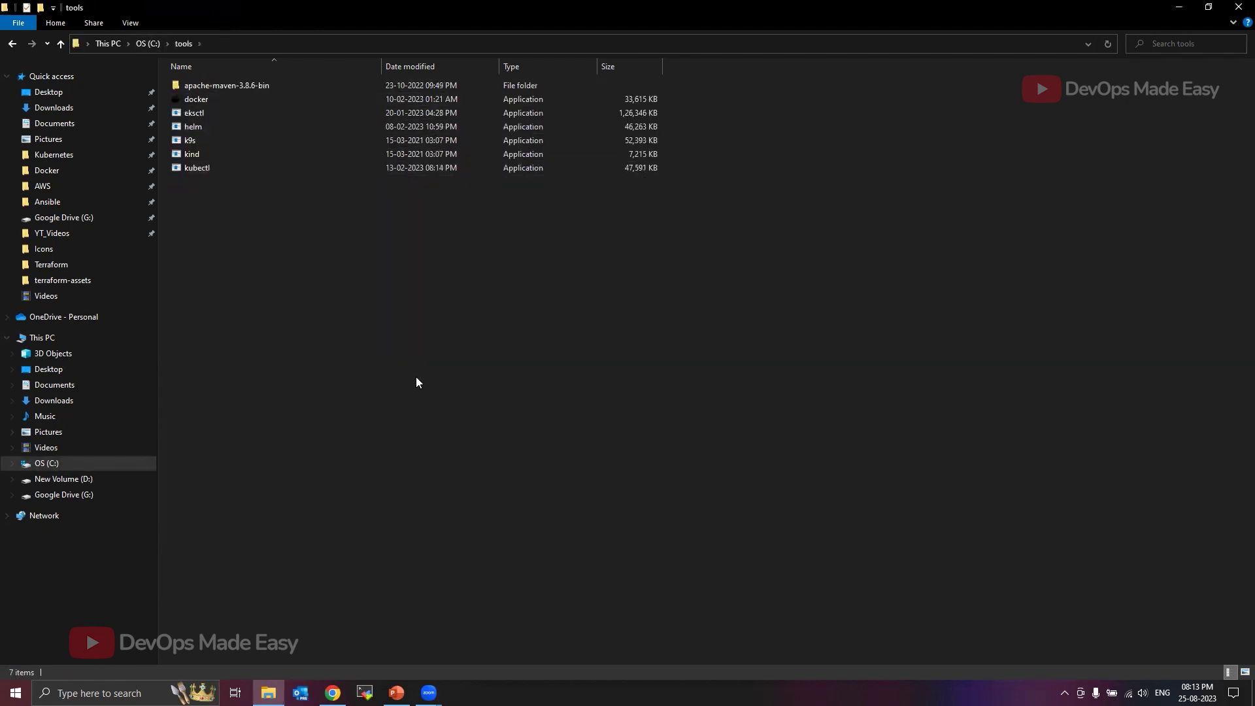
key("ctrl+v")
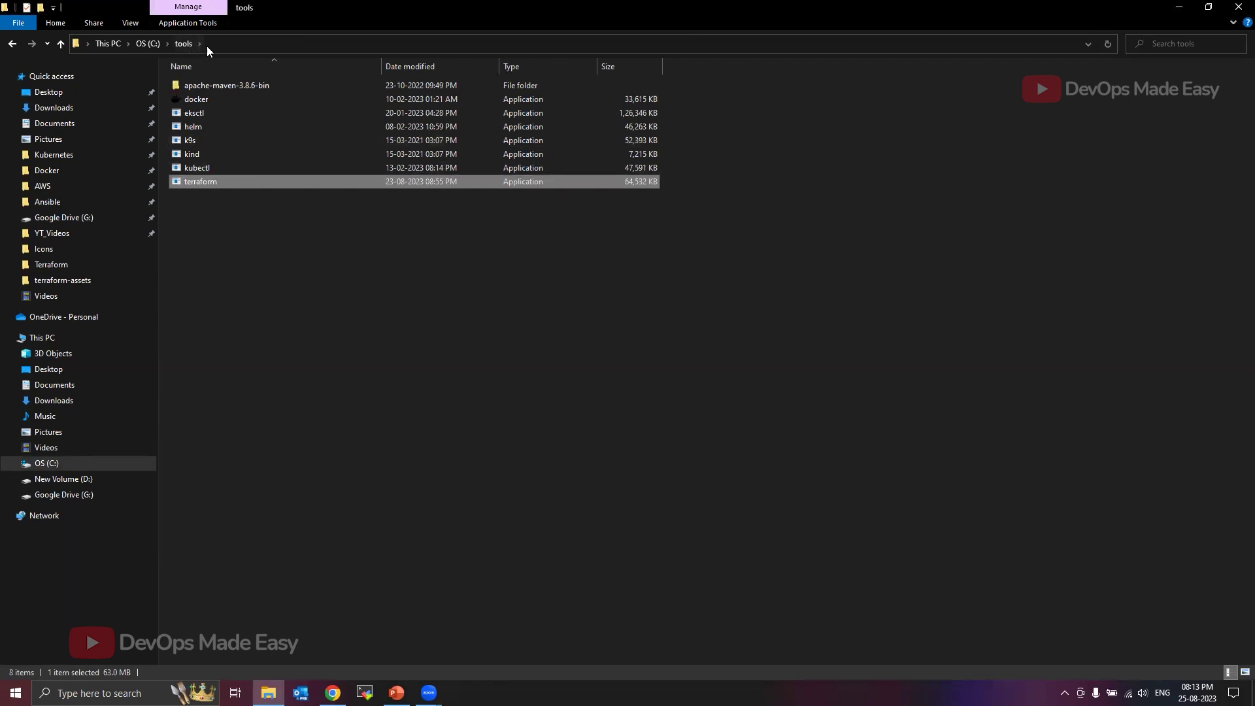
left_click(295, 45)
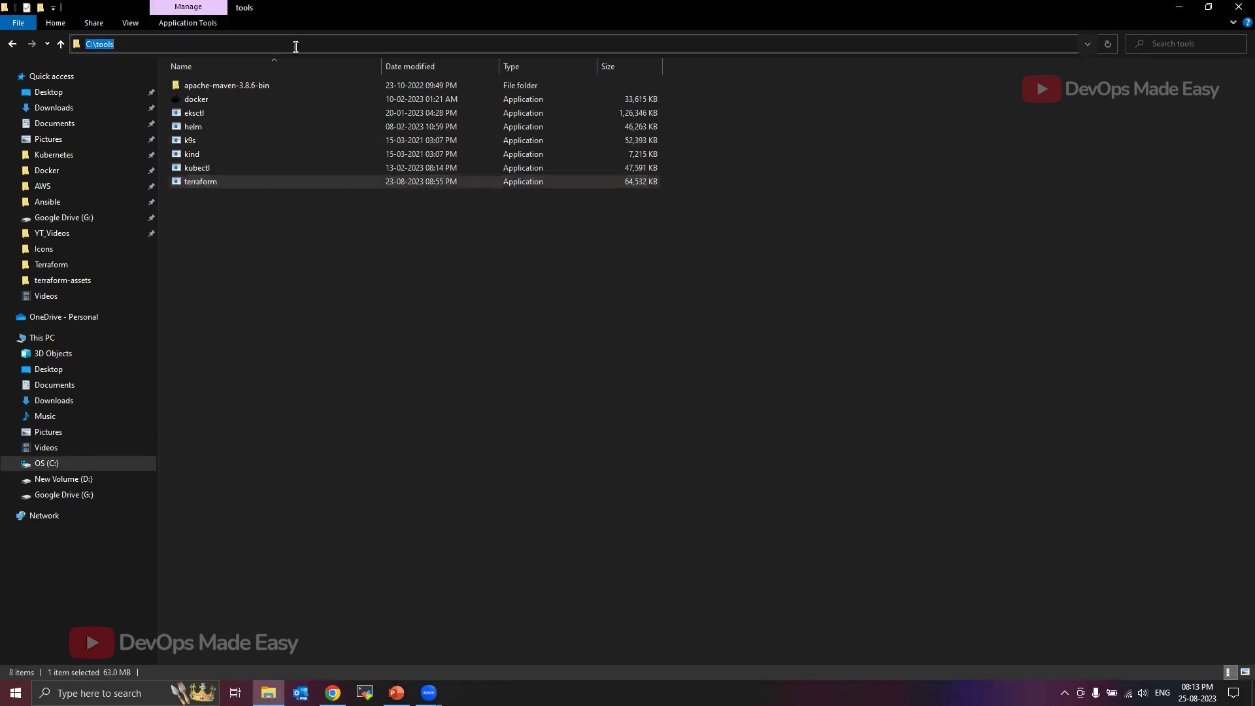
left_click(312, 294)
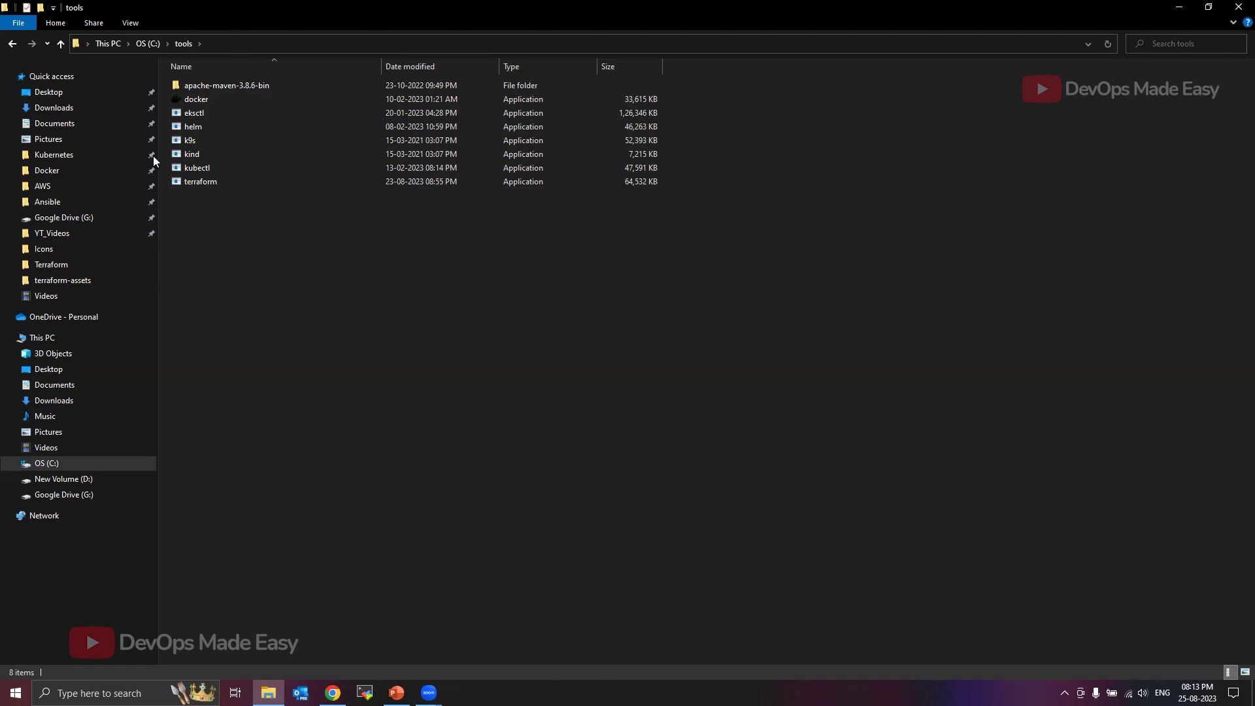
left_click(272, 48)
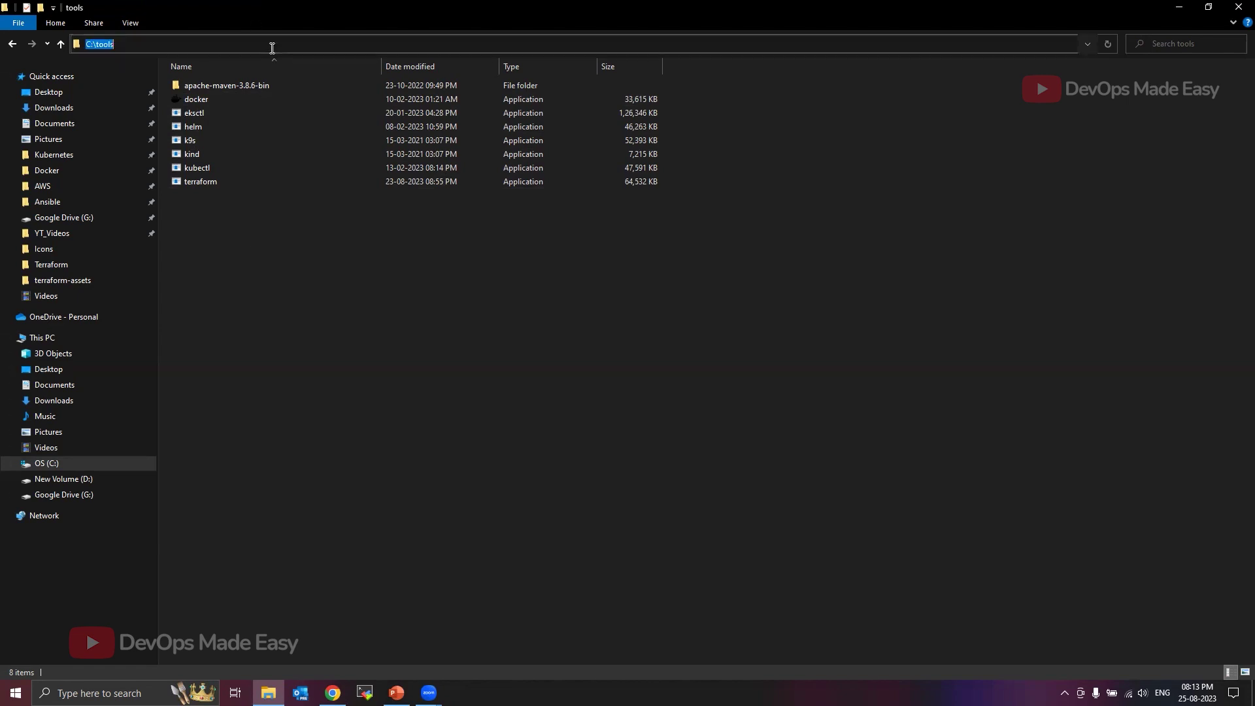
Open the Environment Variables list from System Properties via an 'envir' search
left_click(412, 395)
key("super")
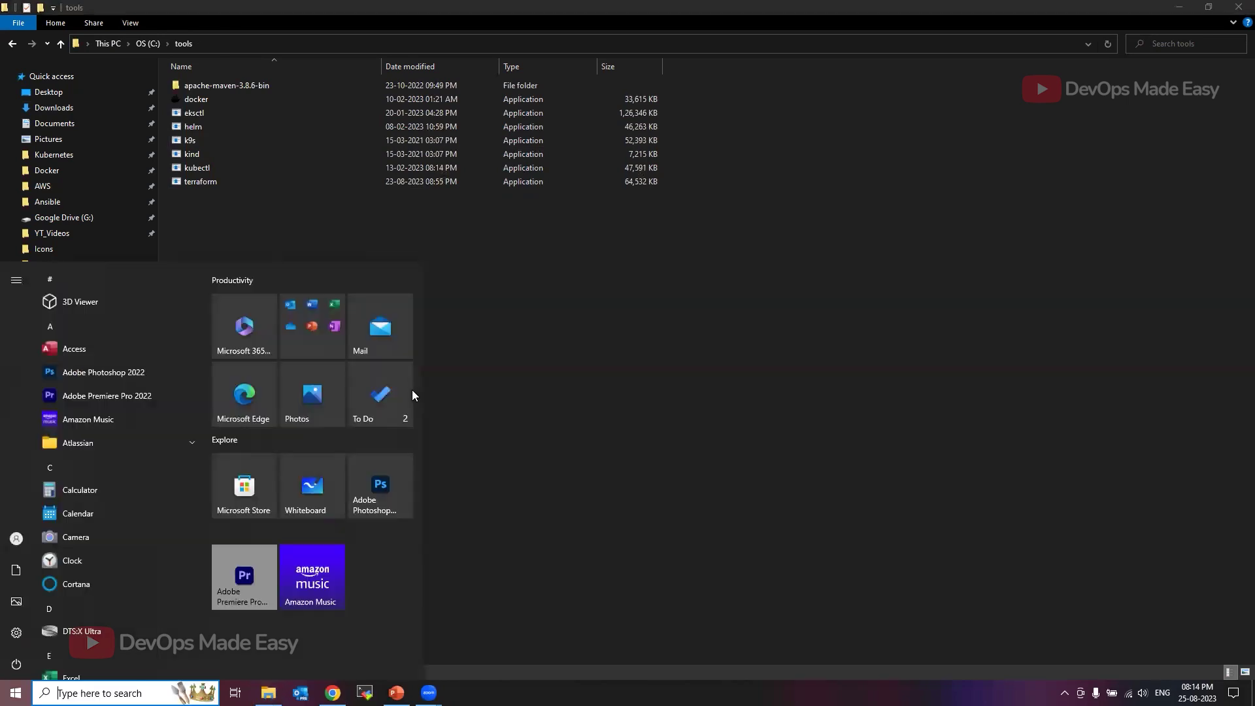
type("envir")
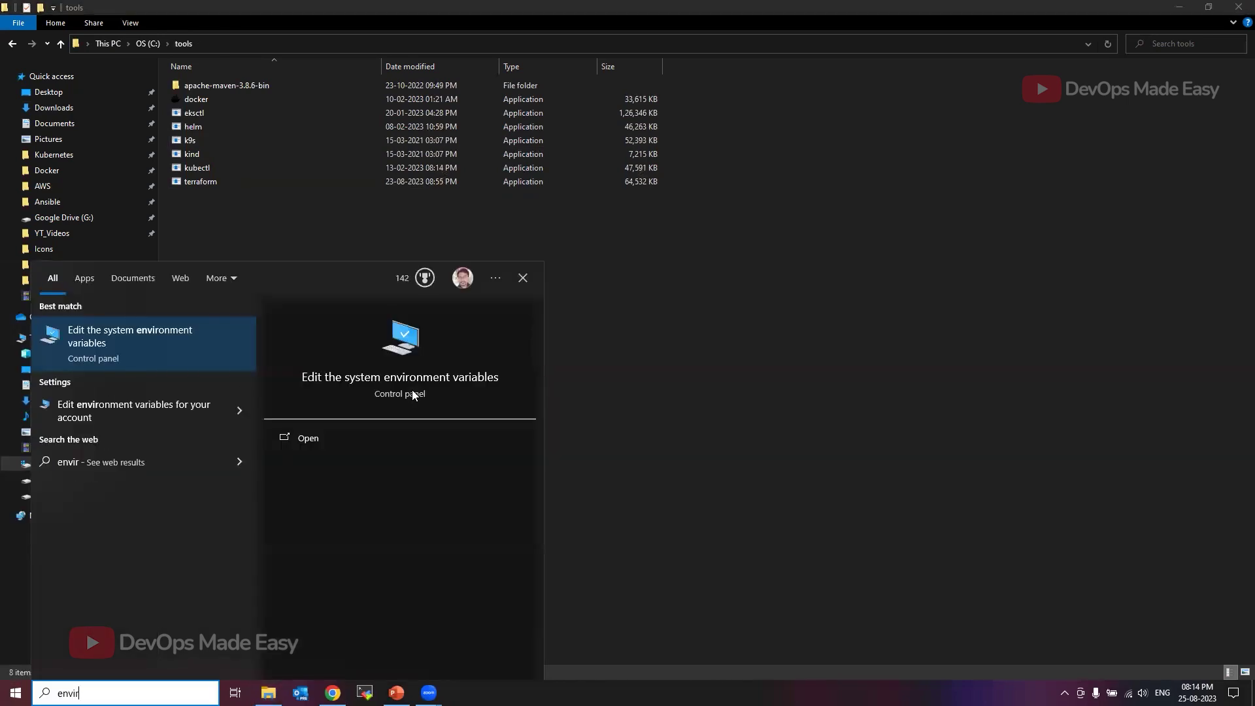
left_click(137, 339)
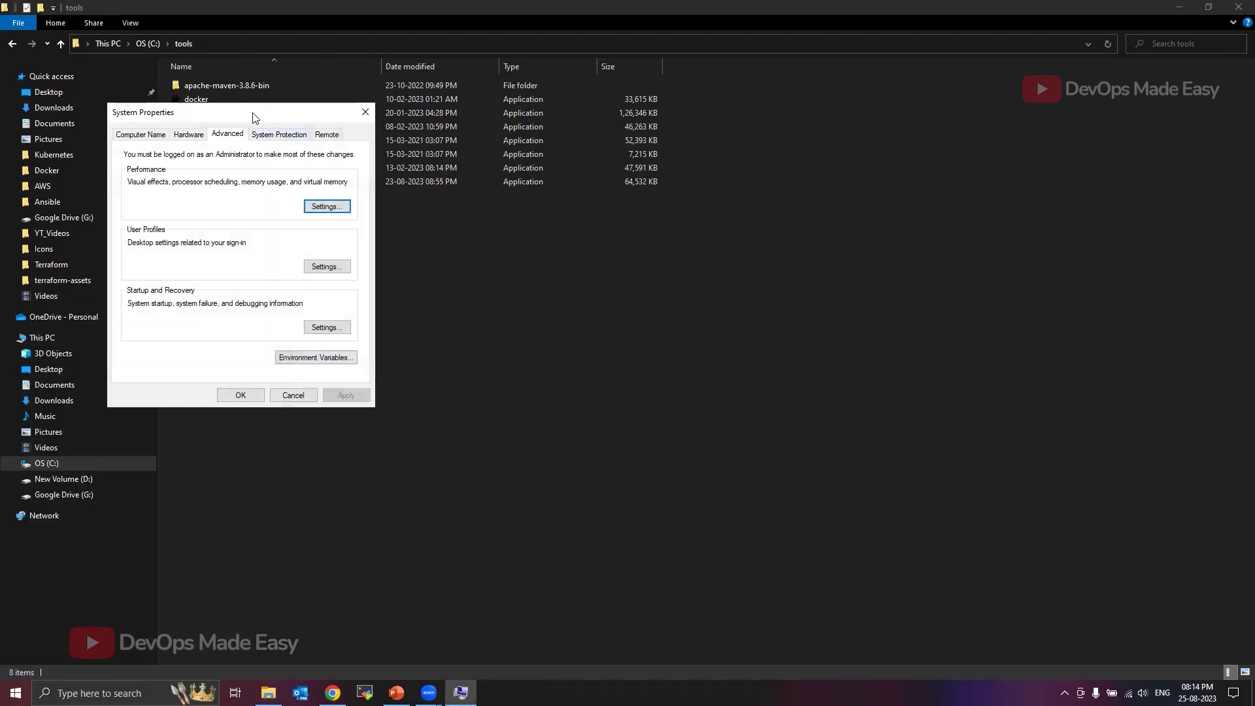
left_click_drag(255, 118, 584, 224)
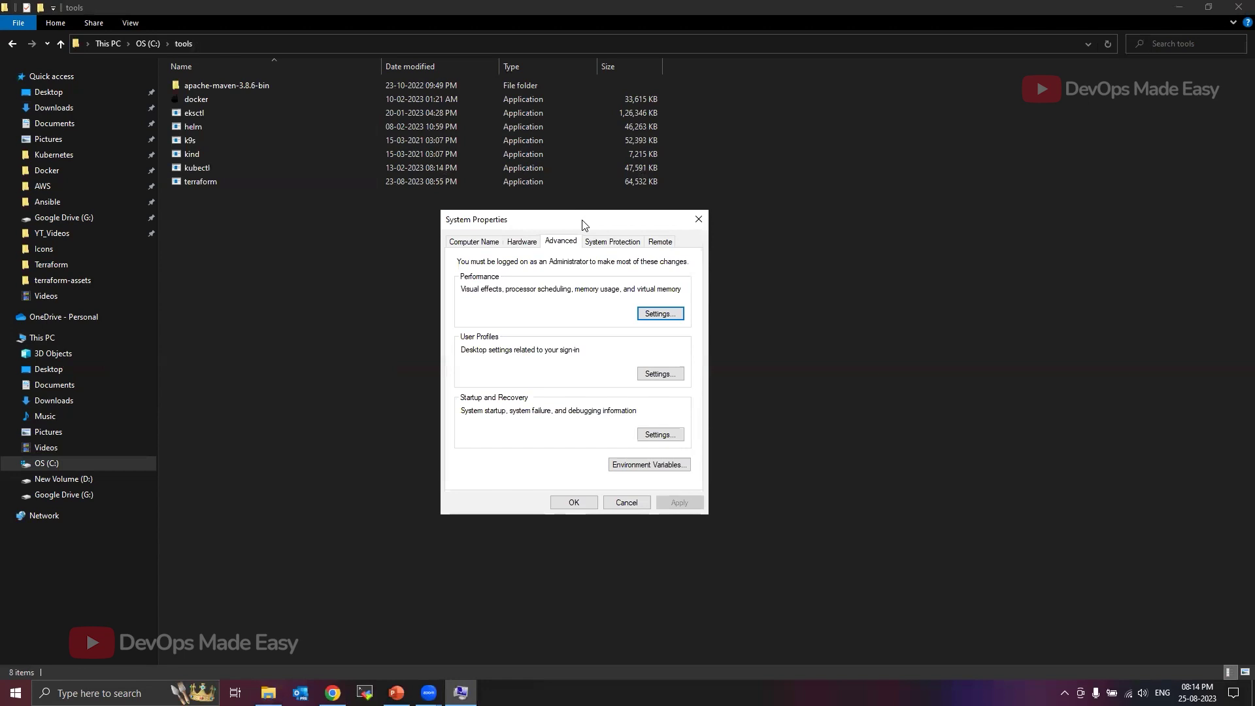
left_click(673, 468)
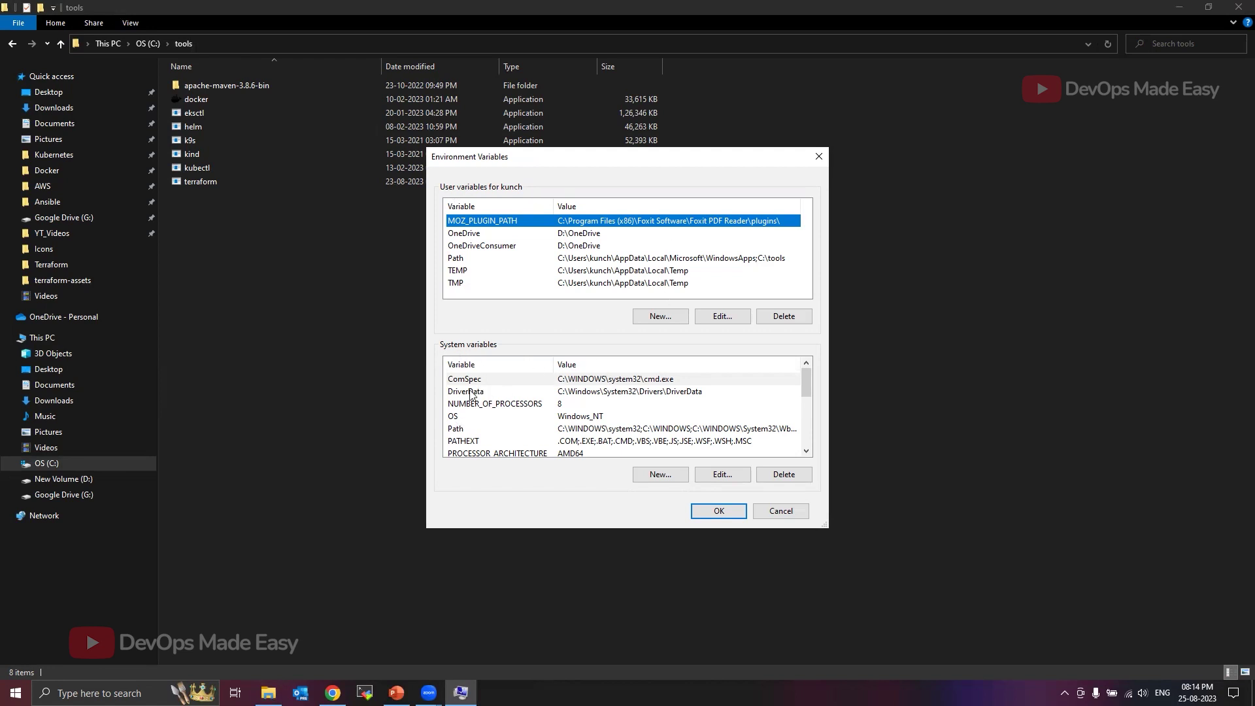
Edit the system Path, removing the C:\tools entry and adding a blank entry
scroll(470, 392, "down", 1)
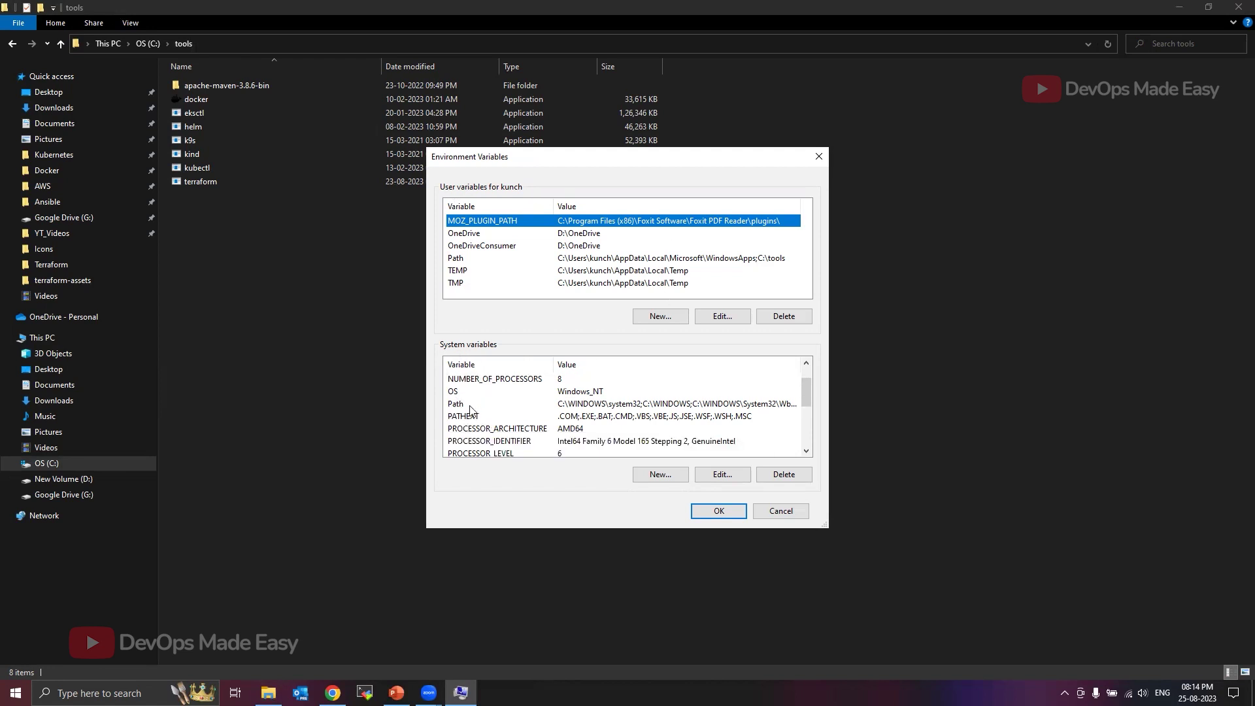
left_click(455, 406)
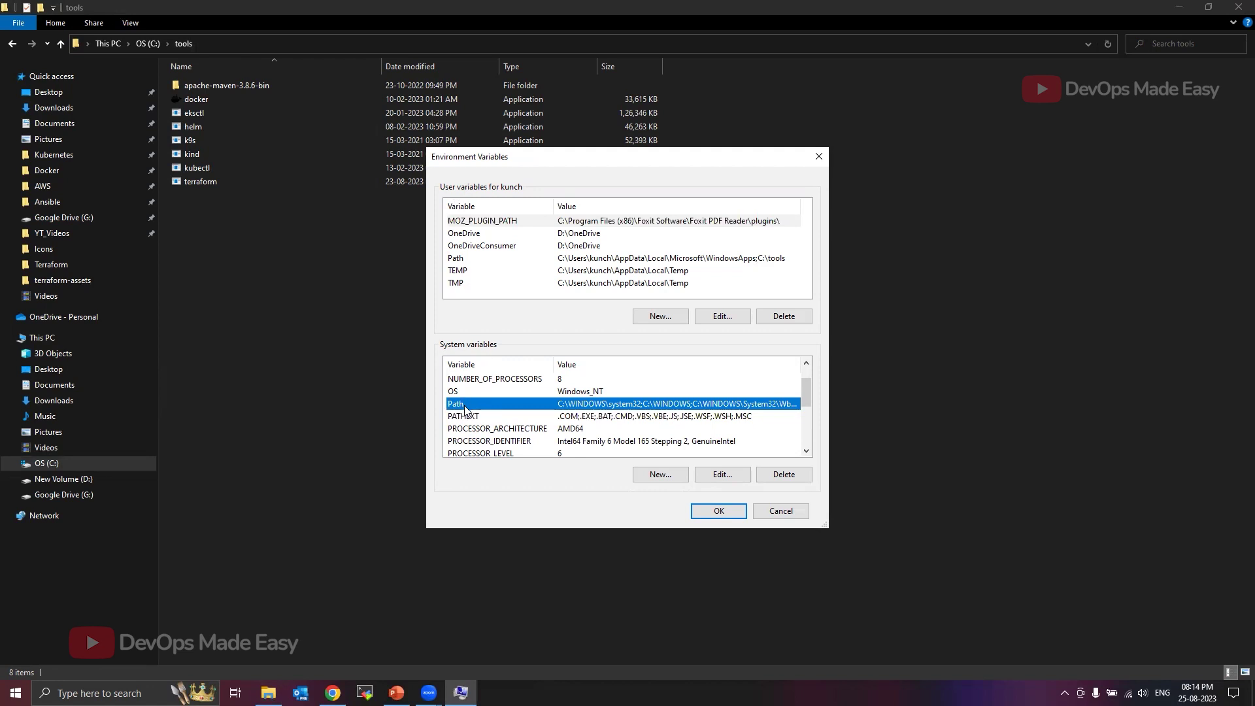
double_click(465, 408)
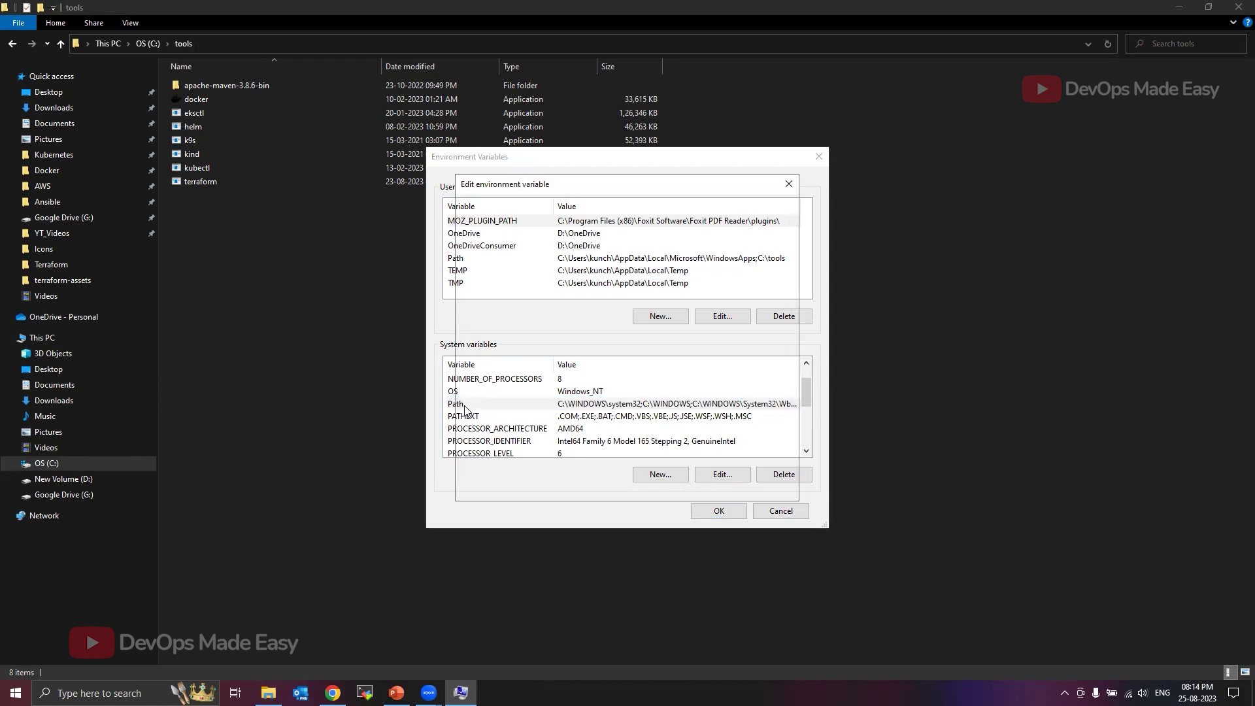
left_click_drag(532, 190, 1053, 219)
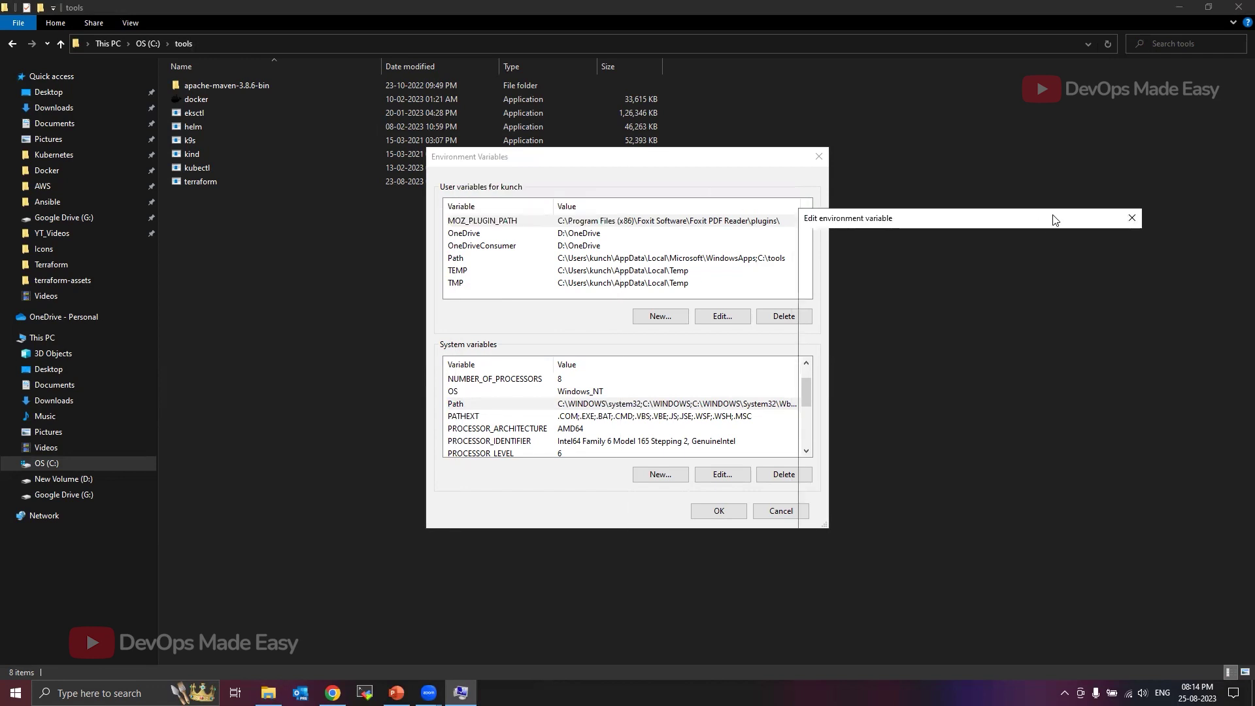
left_click(1132, 218)
double_click(467, 403)
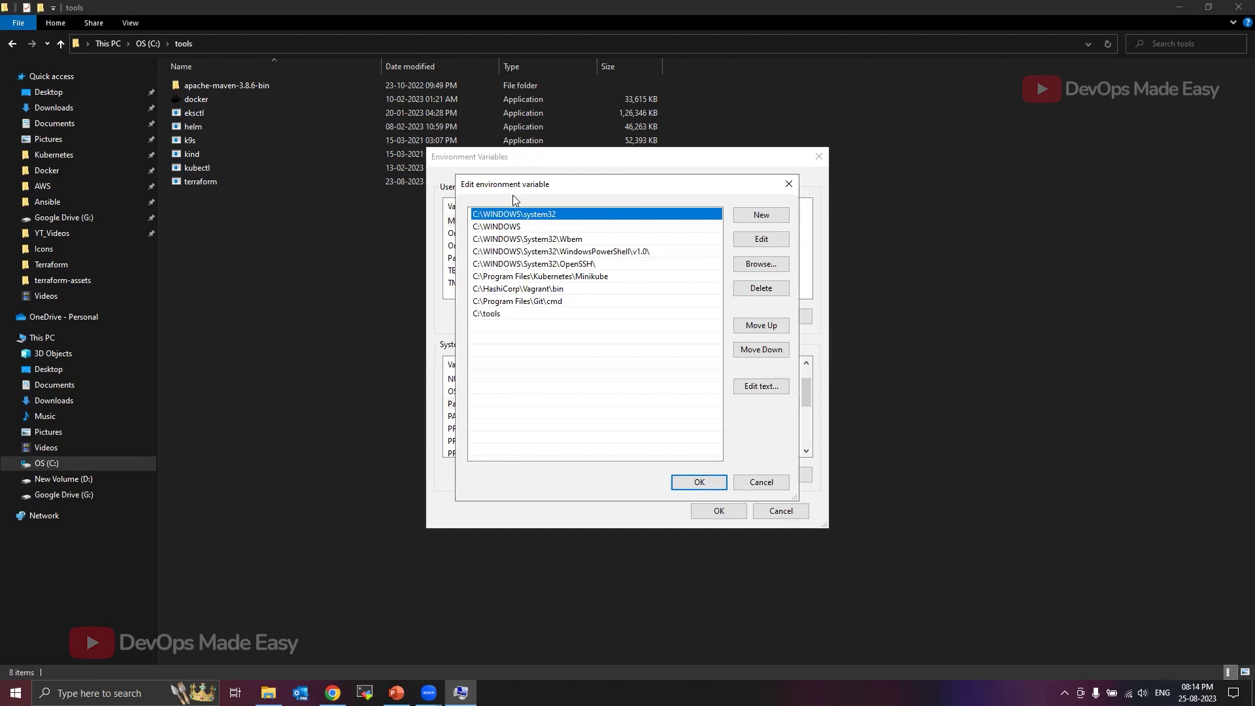
left_click_drag(513, 196, 400, 240)
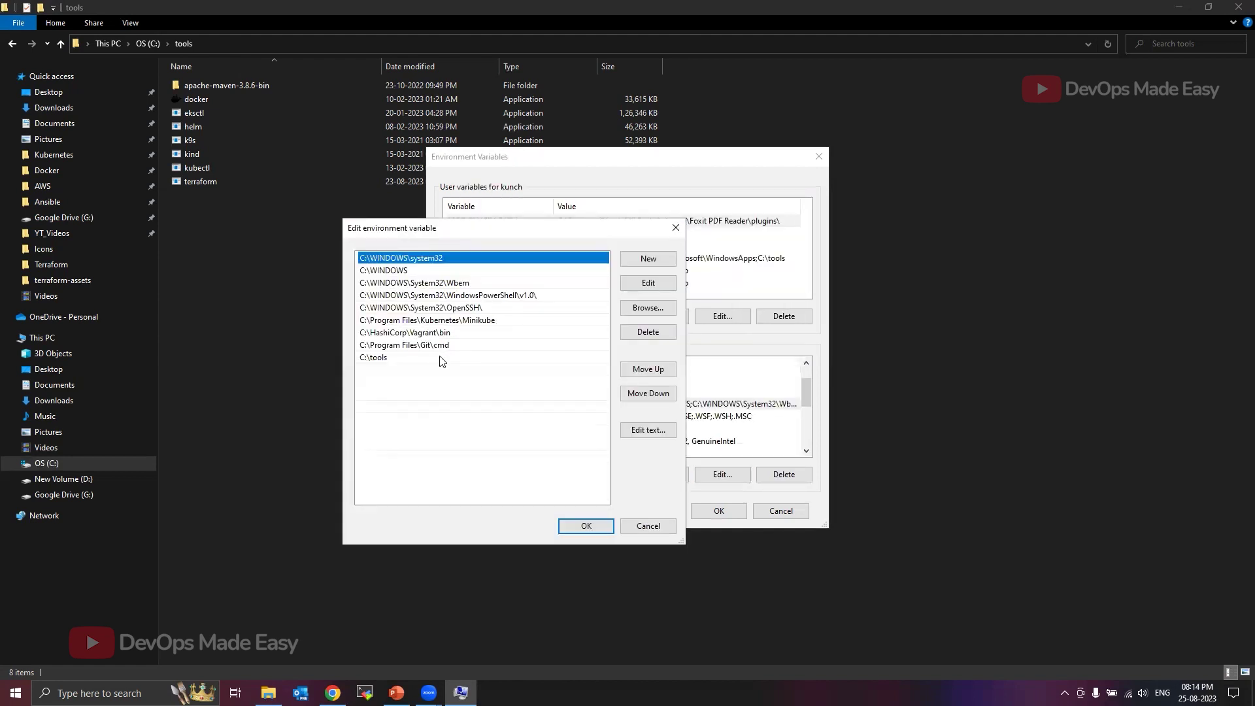
left_click(385, 361)
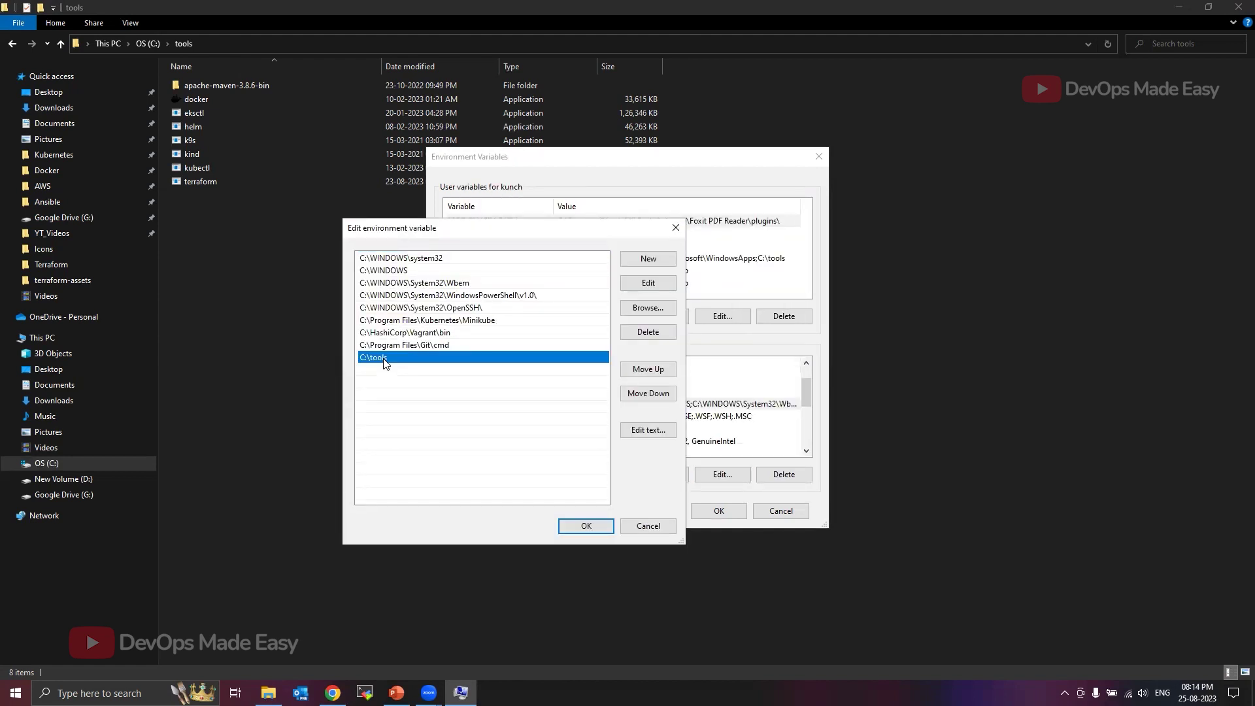
left_click(659, 334)
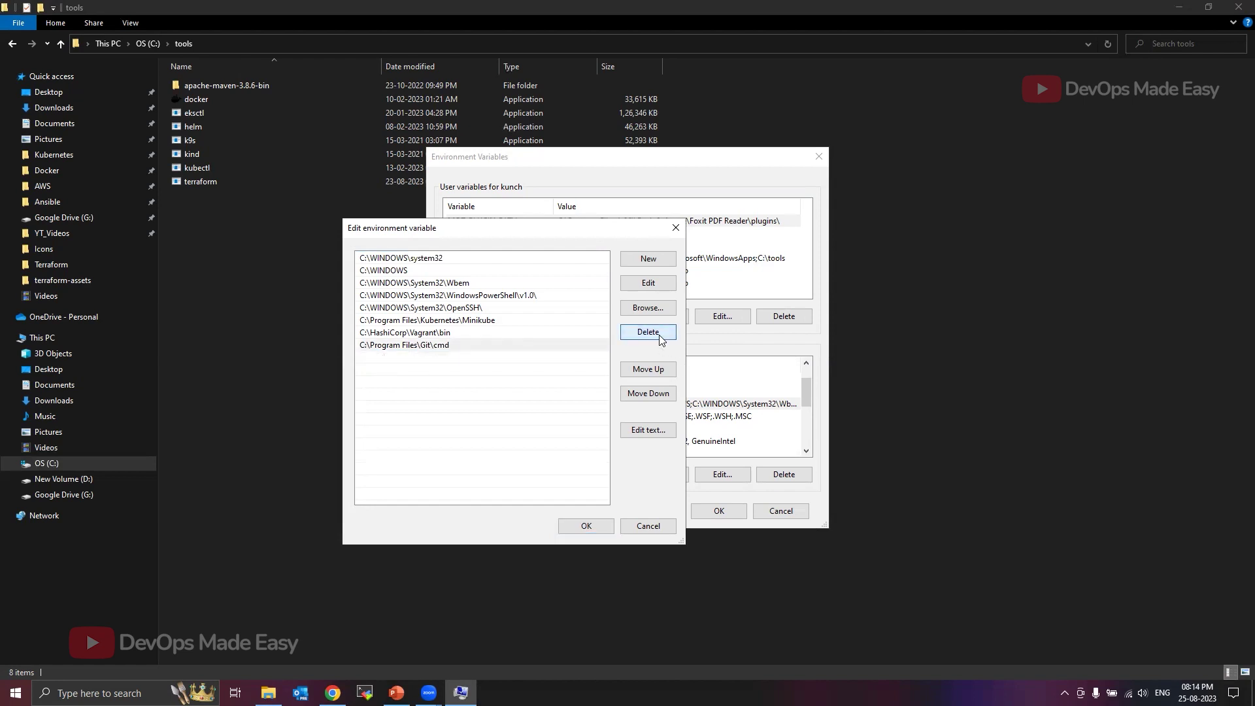
left_click(650, 258)
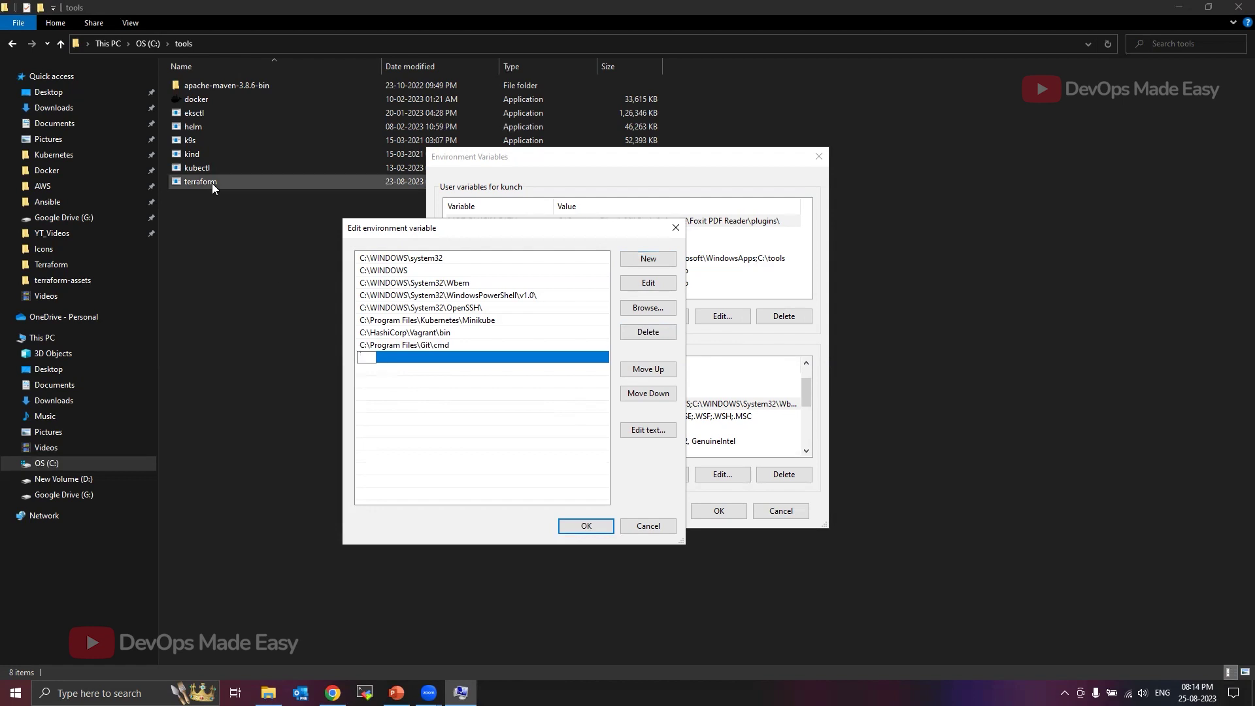
Paste C:\tools as a new Path entry and confirm all the dialogs
left_click(218, 43)
left_click(219, 43)
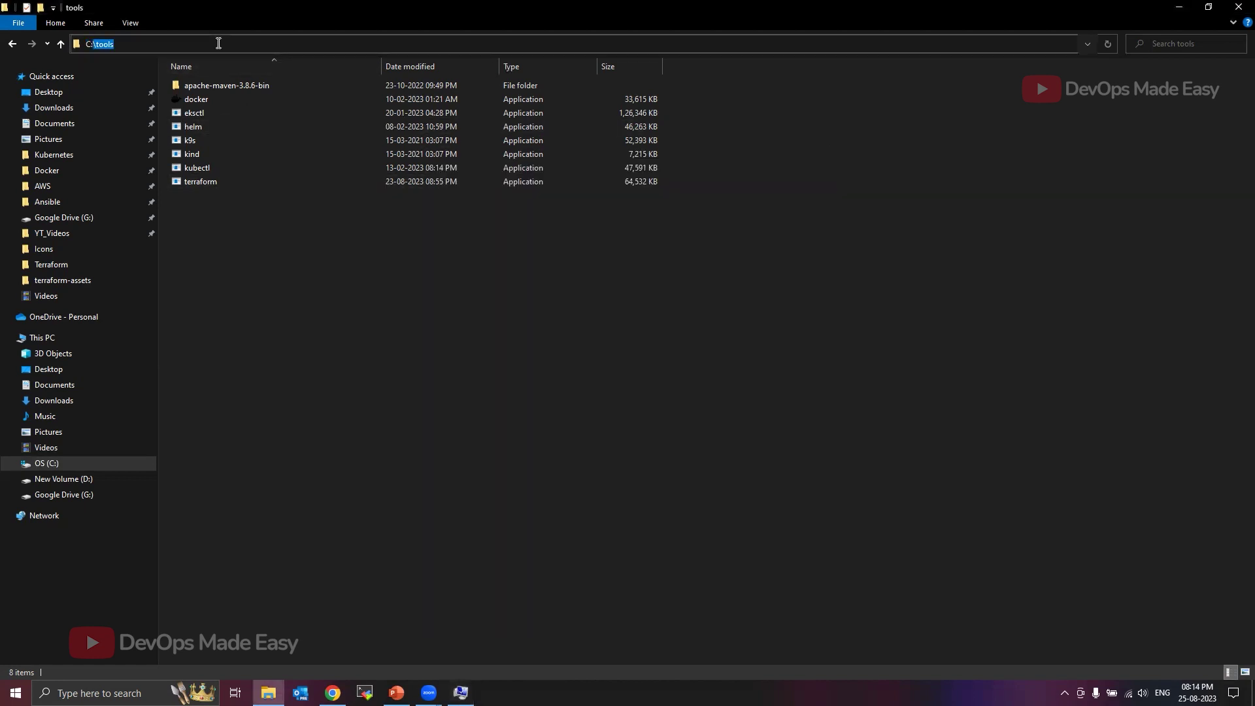
key("ctrl+a")
key("ctrl+c")
left_click(461, 692)
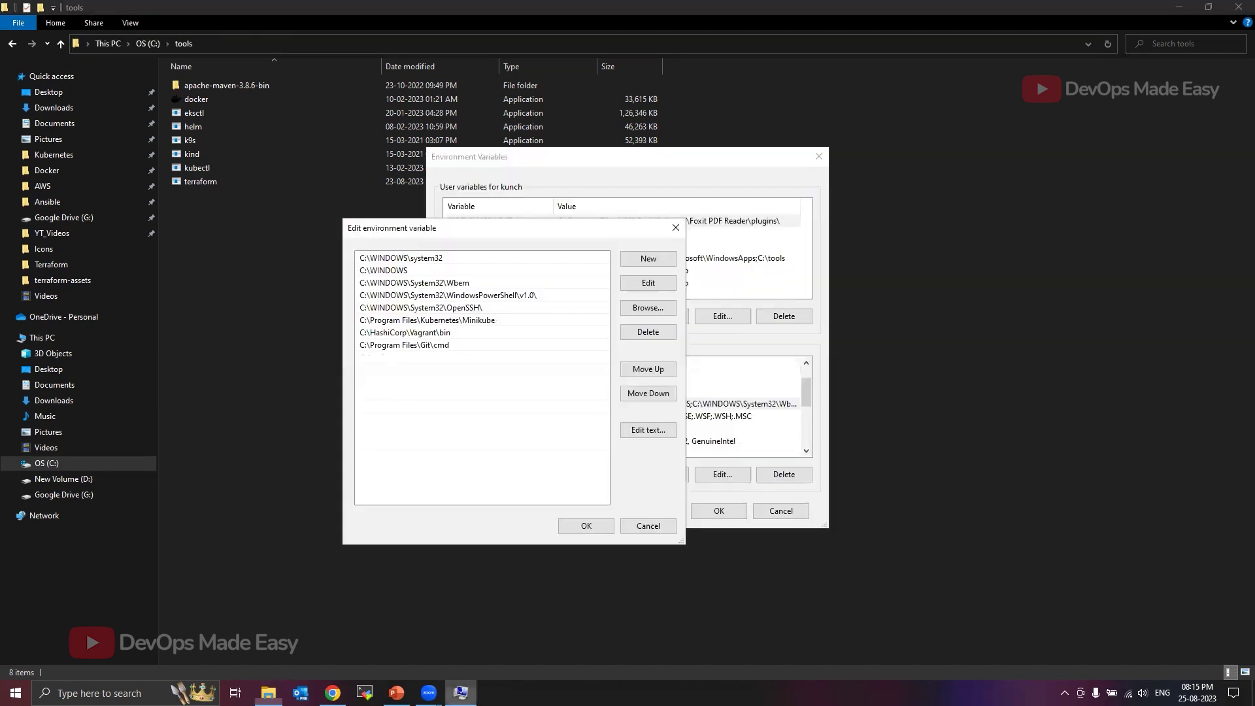
left_click(646, 268)
key("ctrl+v")
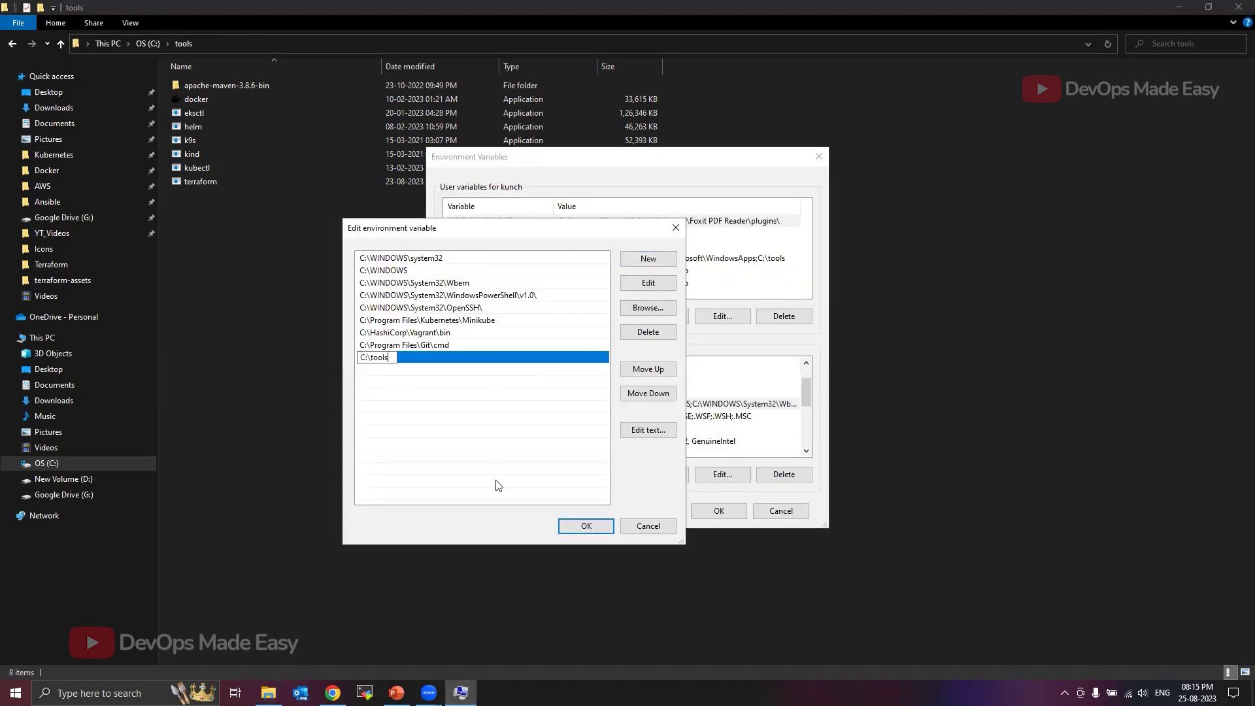
left_click(585, 526)
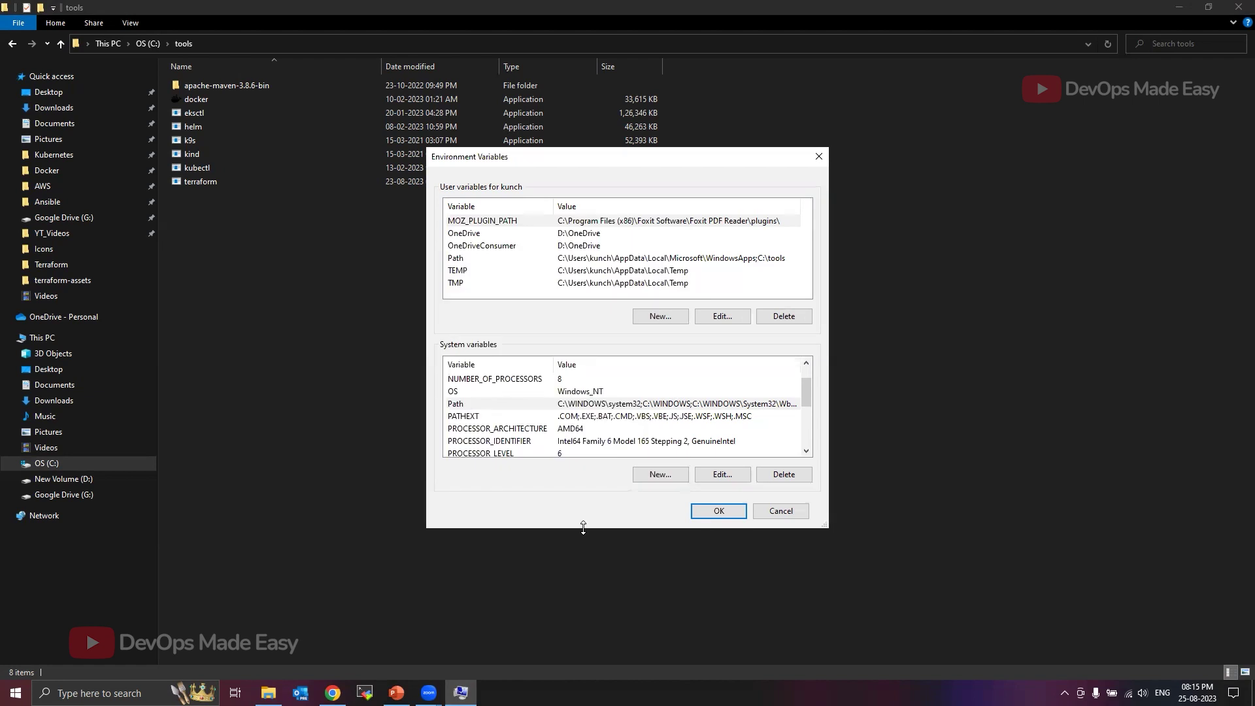
left_click(733, 520)
left_click(574, 504)
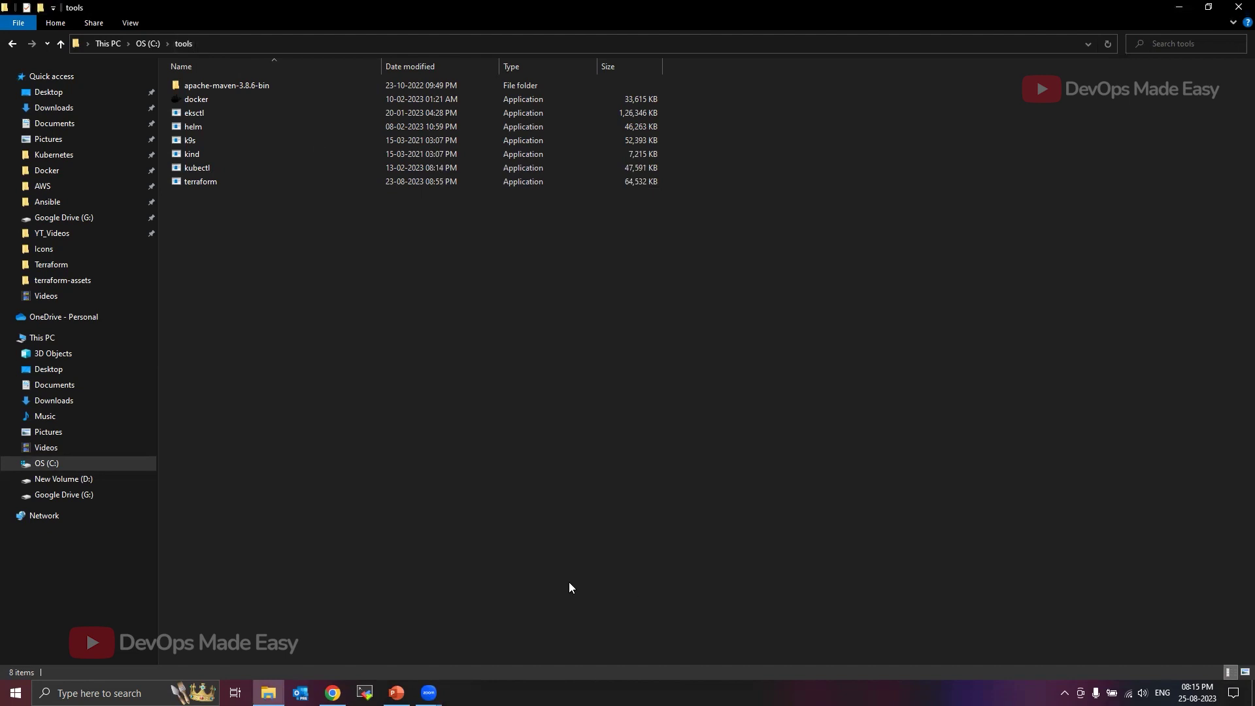
Open Command Prompt and run terraform from the home directory to show its help
key("super")
type("cmd")
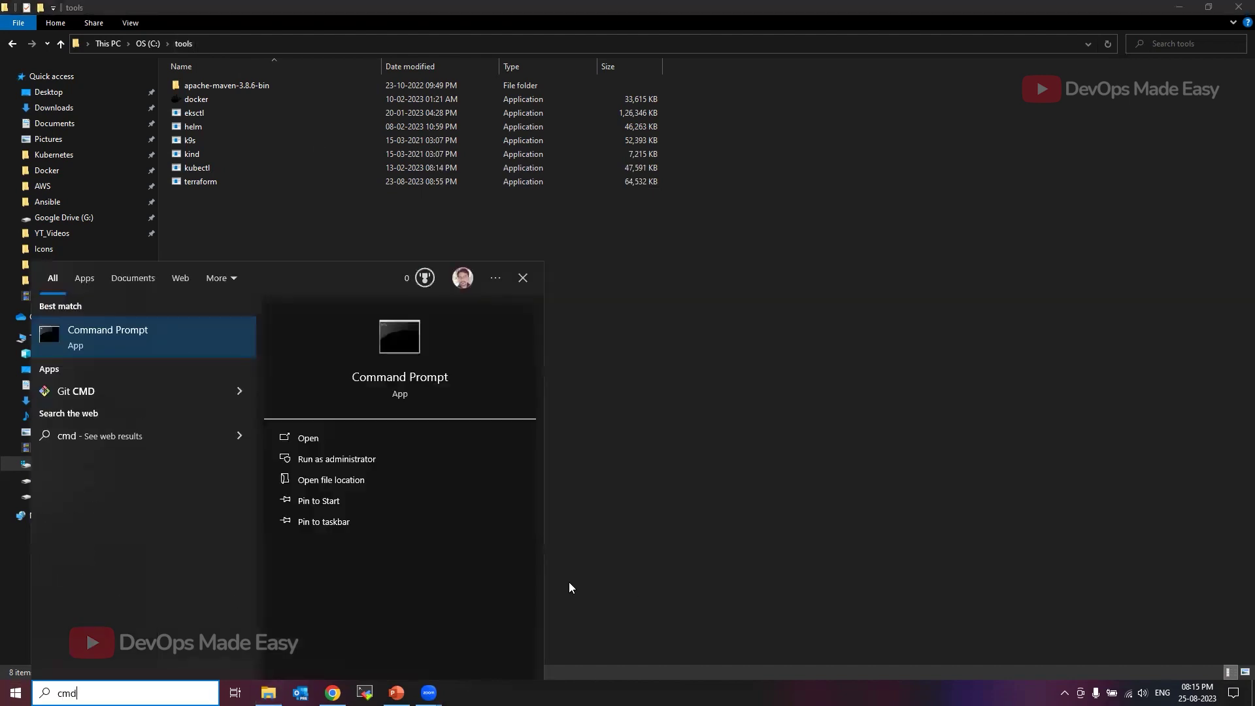
key("Return")
scroll(392, 279, "up", 3, "ctrl")
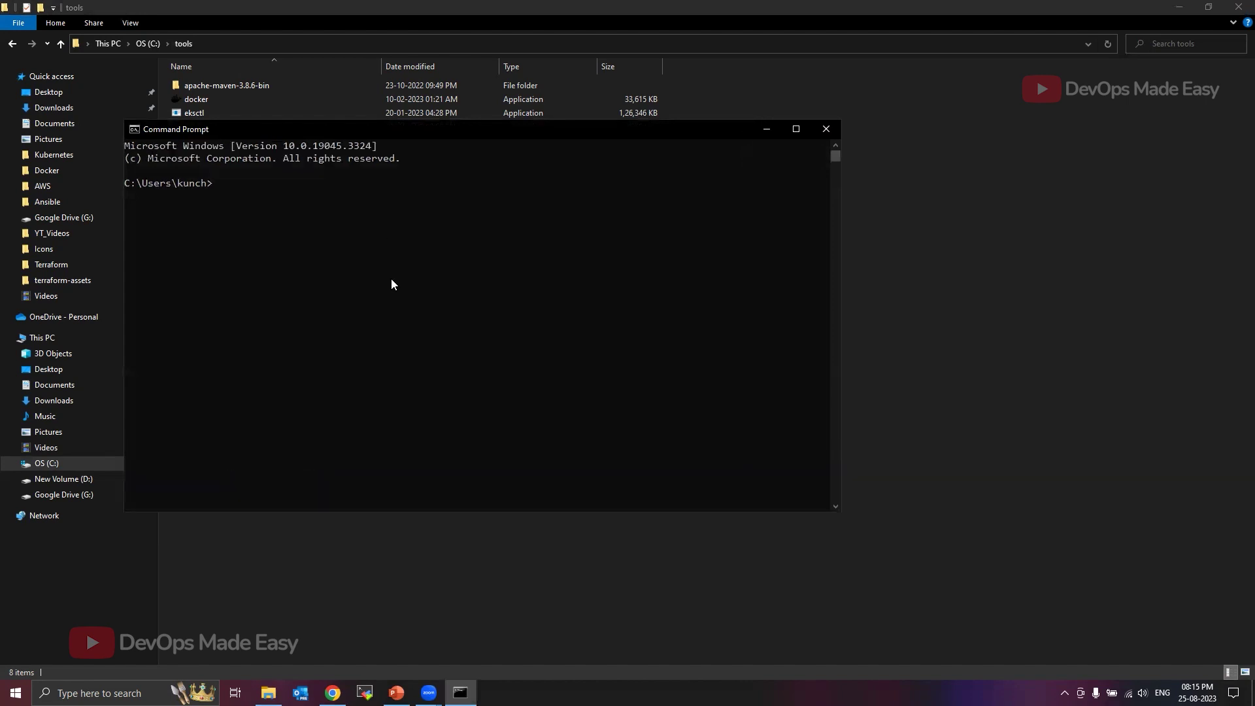
left_click_drag(441, 146, 661, 168)
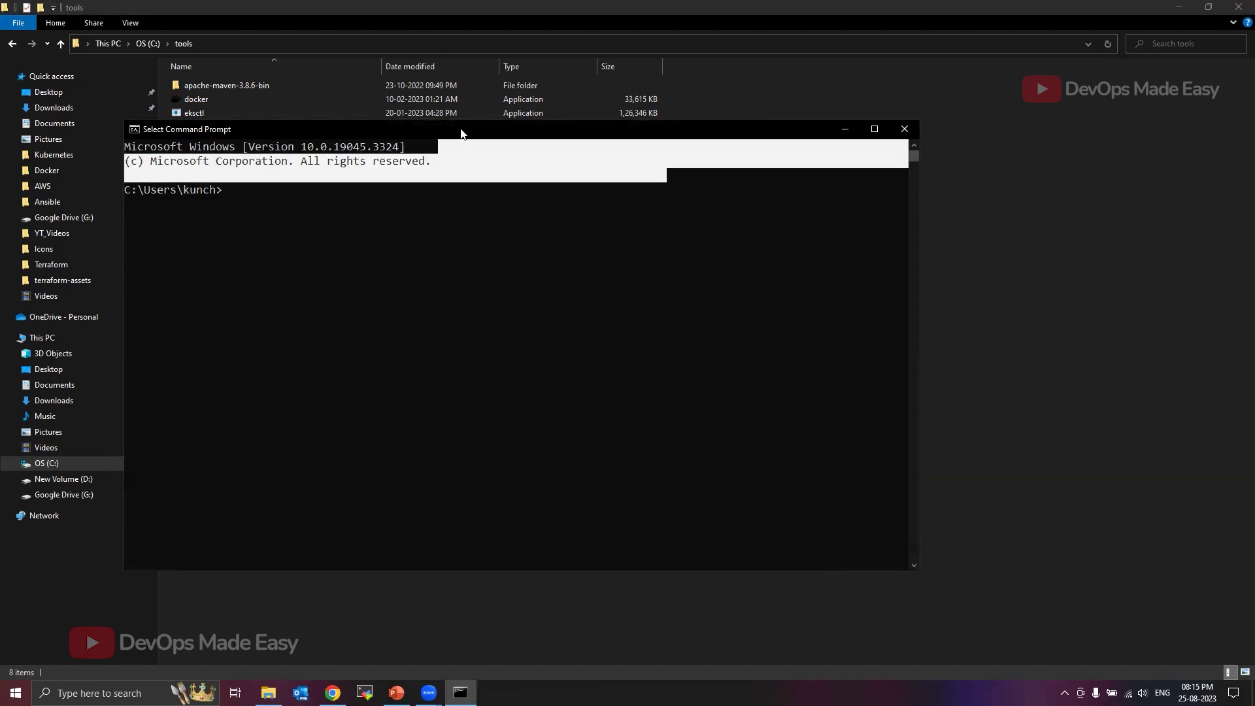
left_click_drag(462, 130, 610, 146)
left_click(536, 281)
key("Escape")
type("terr")
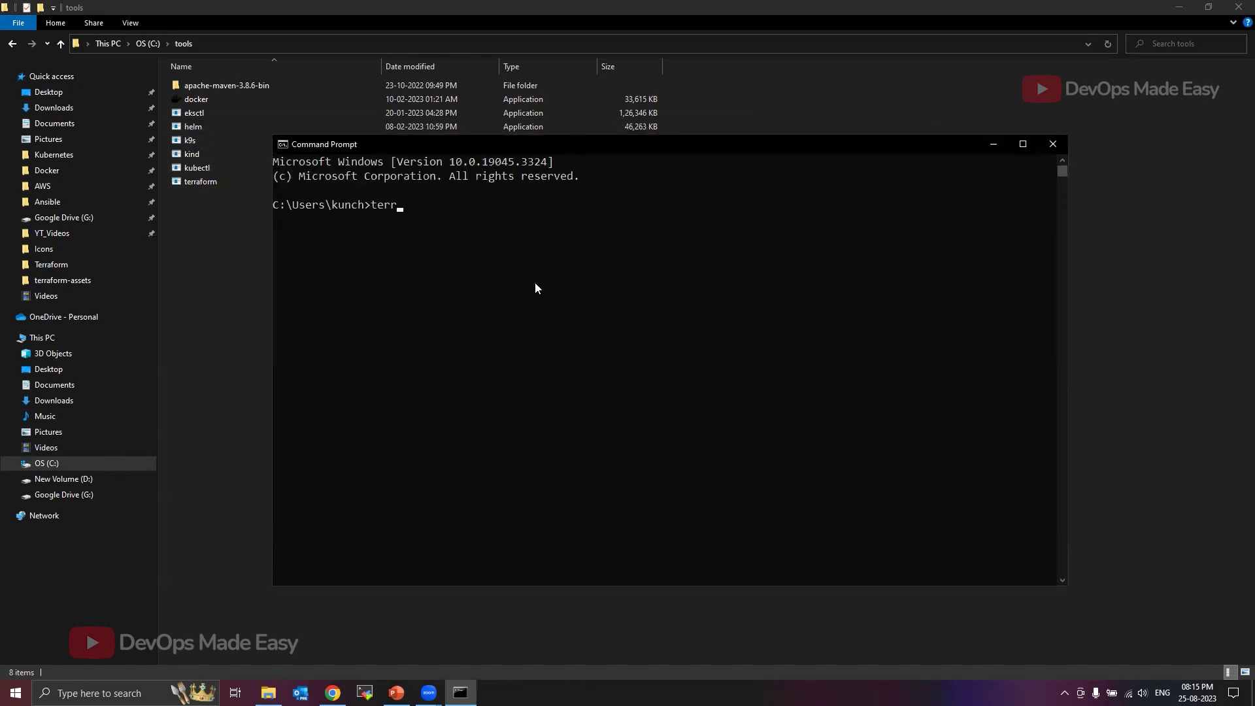
type("aform")
key("Return")
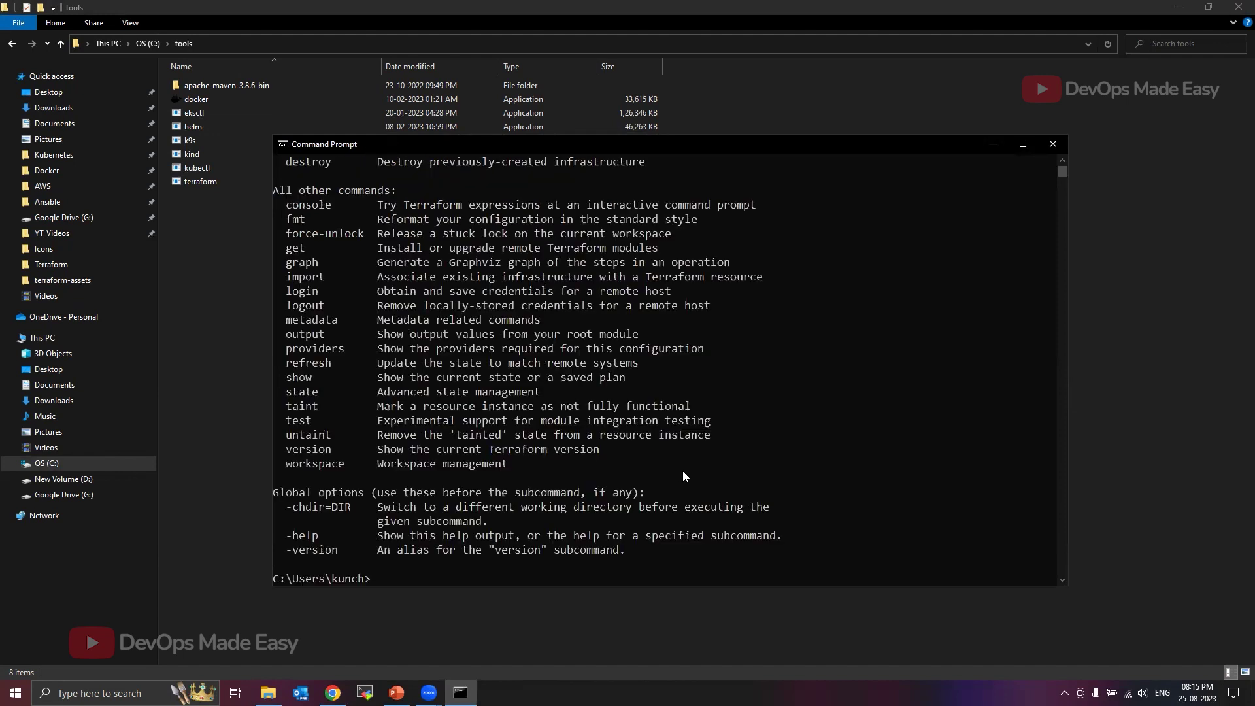
scroll(683, 476, "up", 4)
scroll(683, 476, "up", 1)
scroll(683, 472, "down", 9)
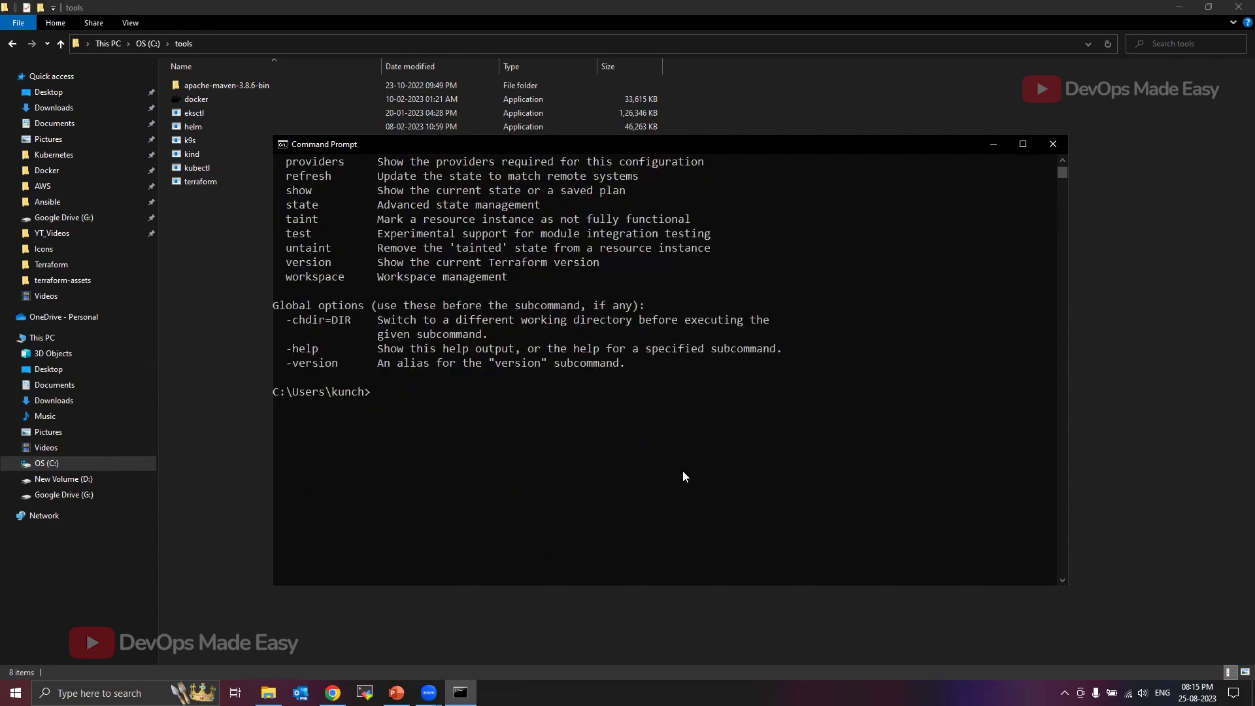
scroll(682, 475, "up", 9)
scroll(682, 476, "down", 6)
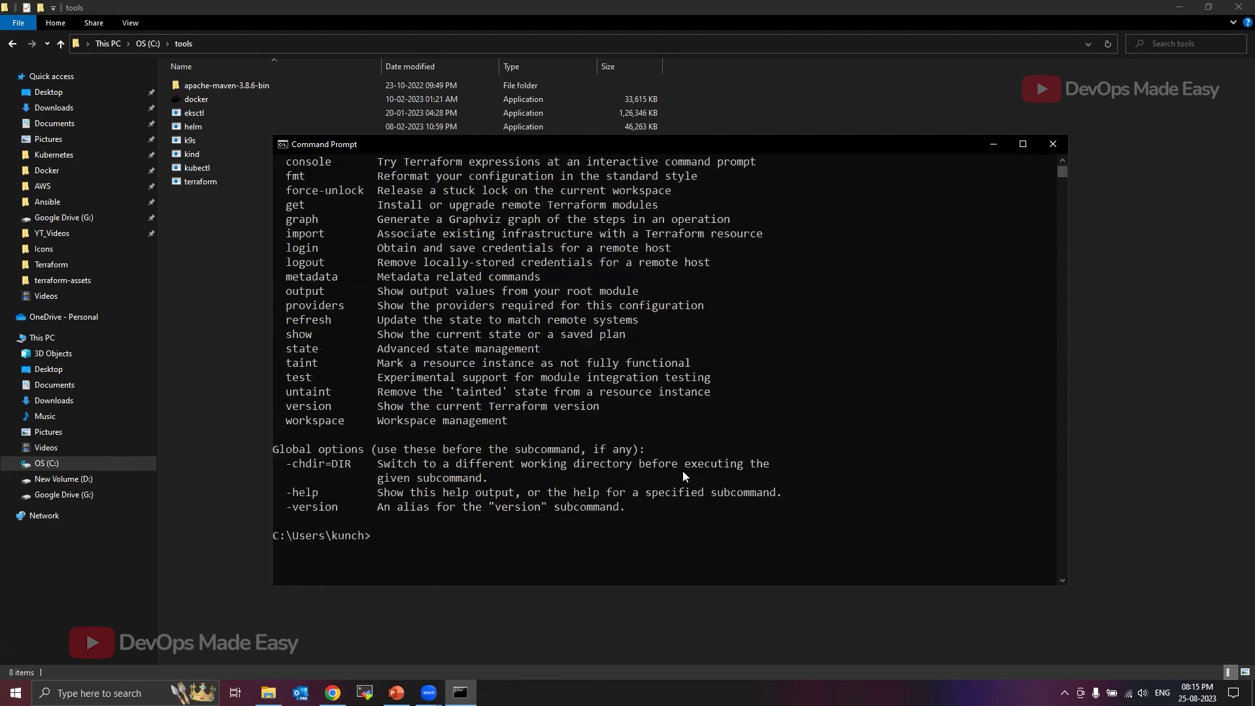
scroll(682, 471, "down", 7)
Run 'terraform version' to confirm v1.5.6 on windows_amd64, then close the console
type("terraform version")
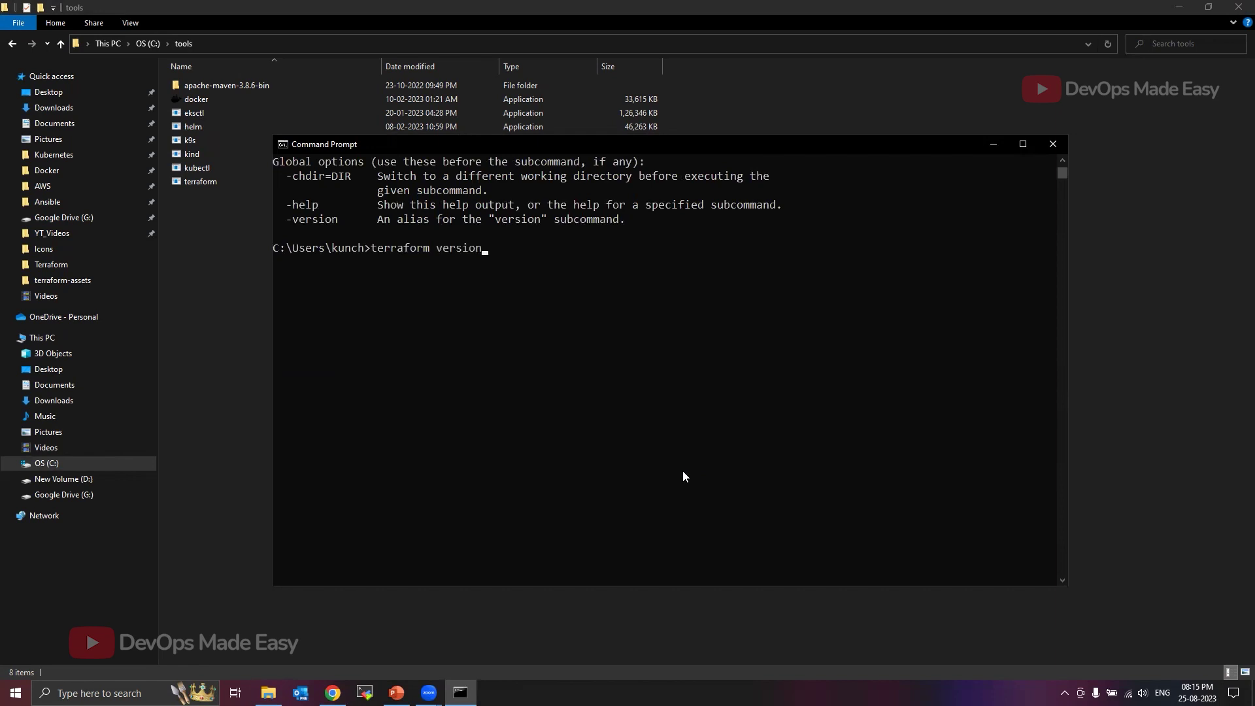
key("Return")
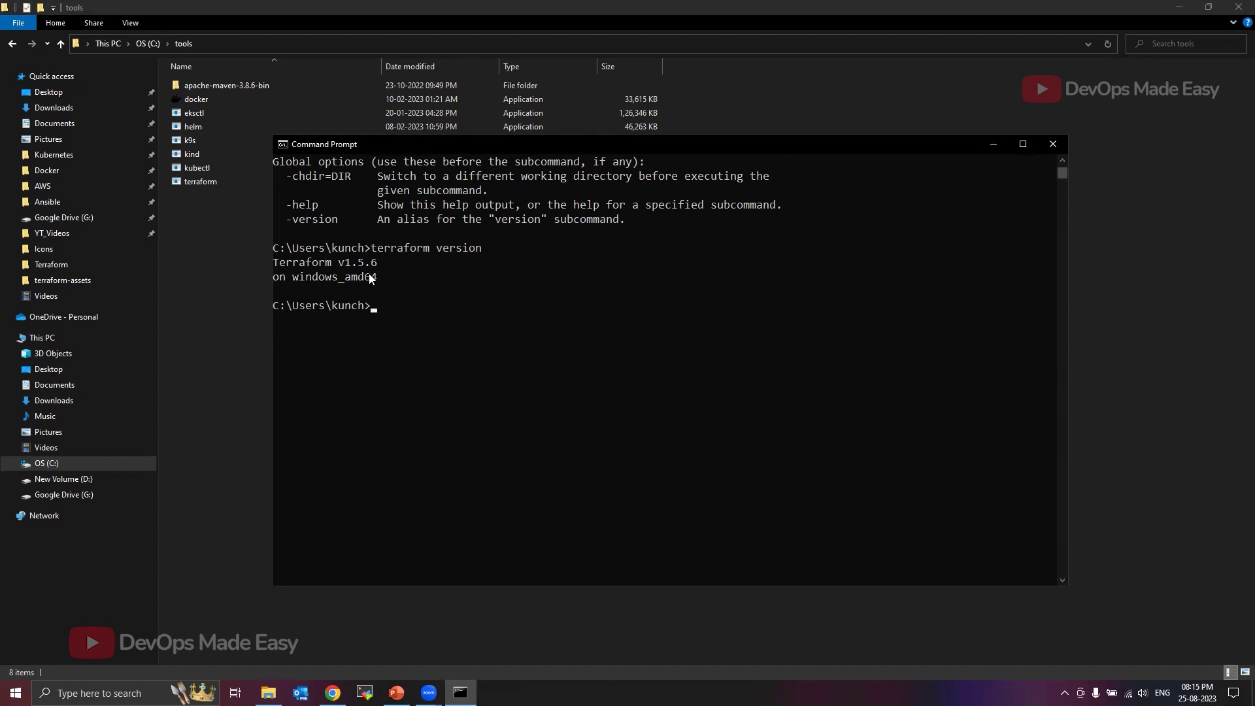
left_click_drag(389, 280, 279, 277)
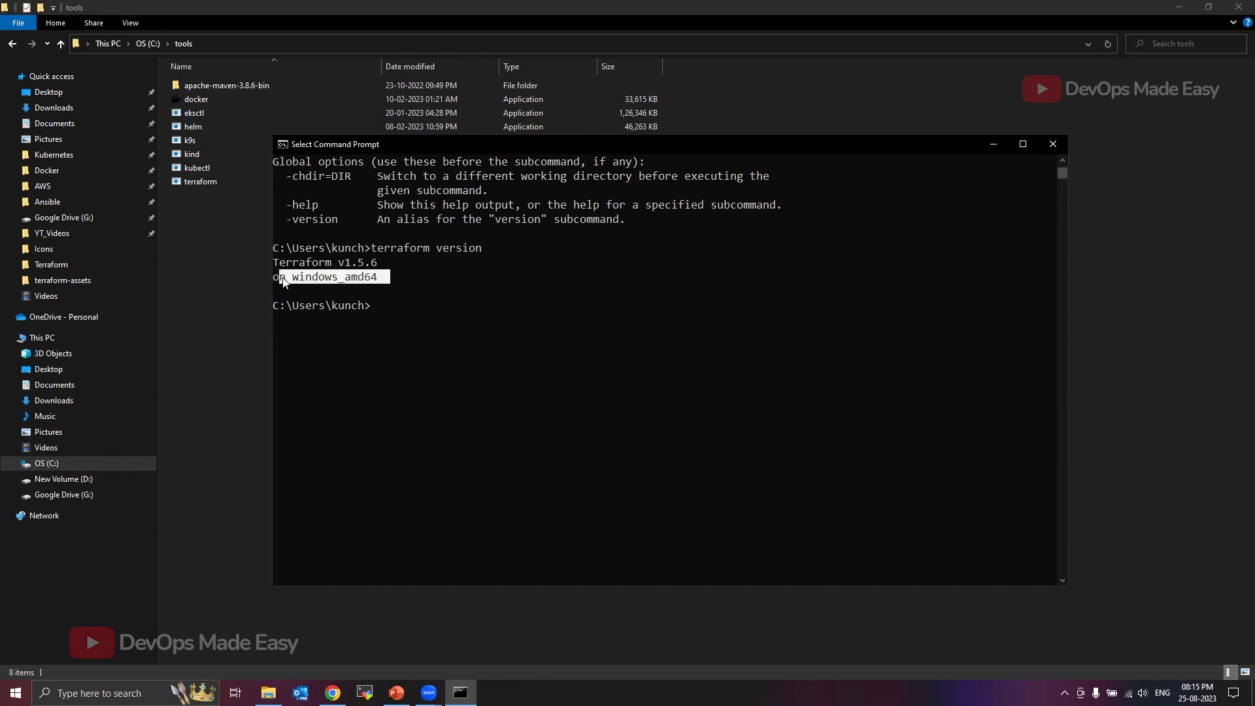
left_click(1053, 144)
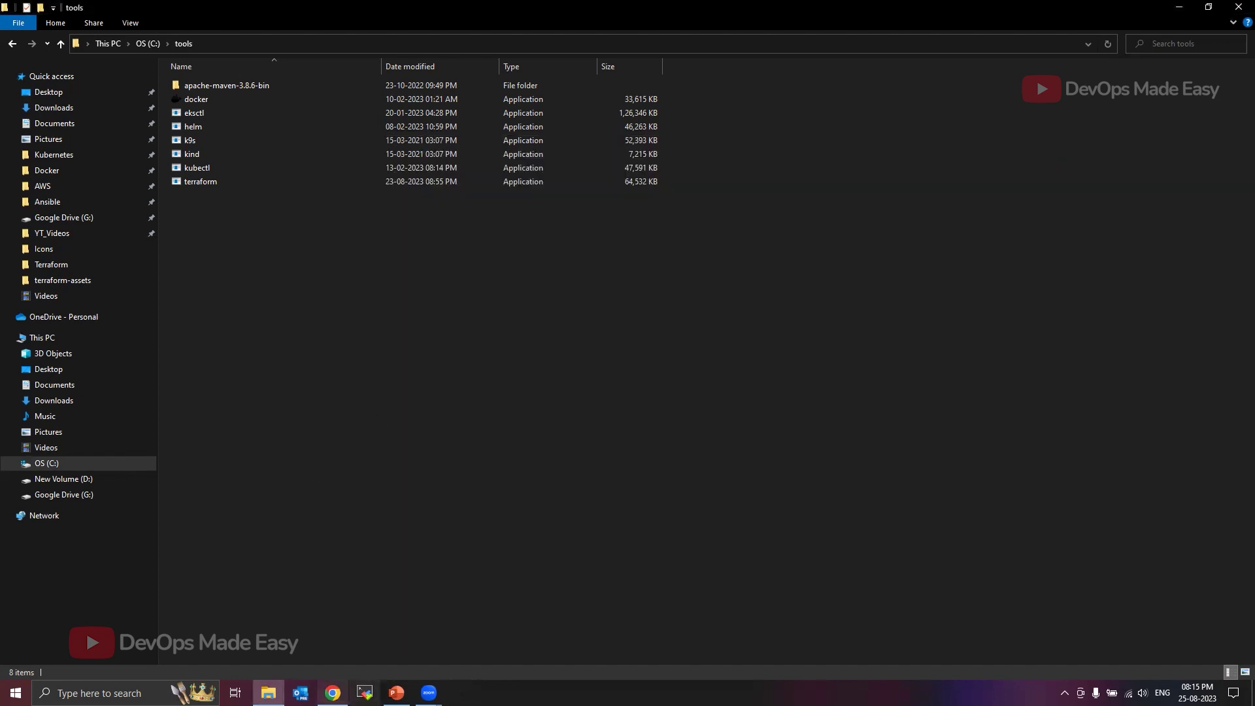
Show the Linux install options and display the Amazon Linux yum commands
left_click(332, 693)
left_click(466, 178)
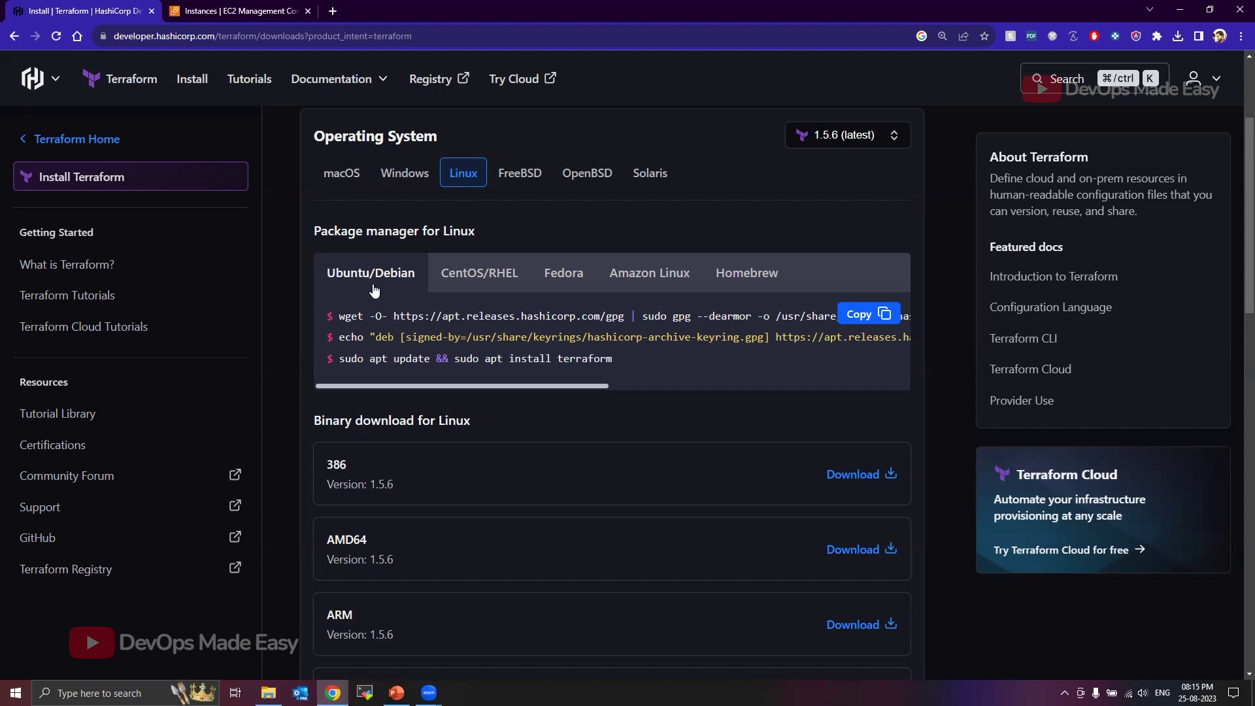
left_click(475, 281)
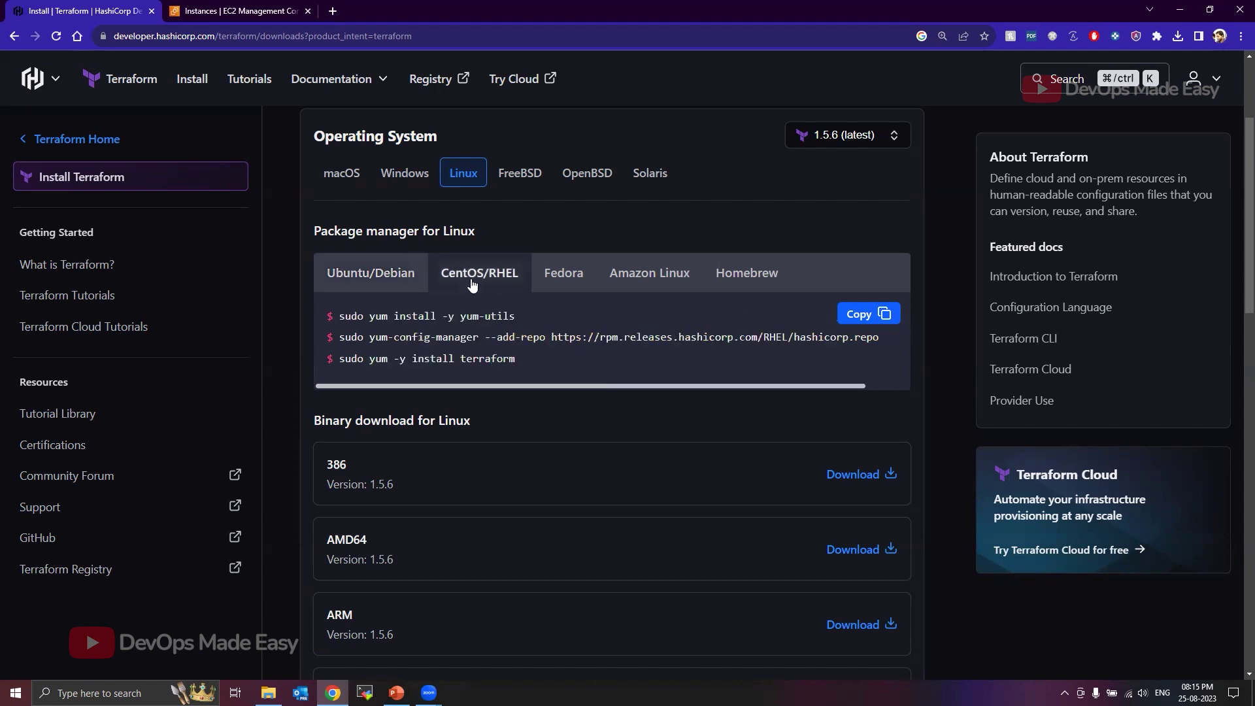
left_click(566, 278)
left_click(654, 281)
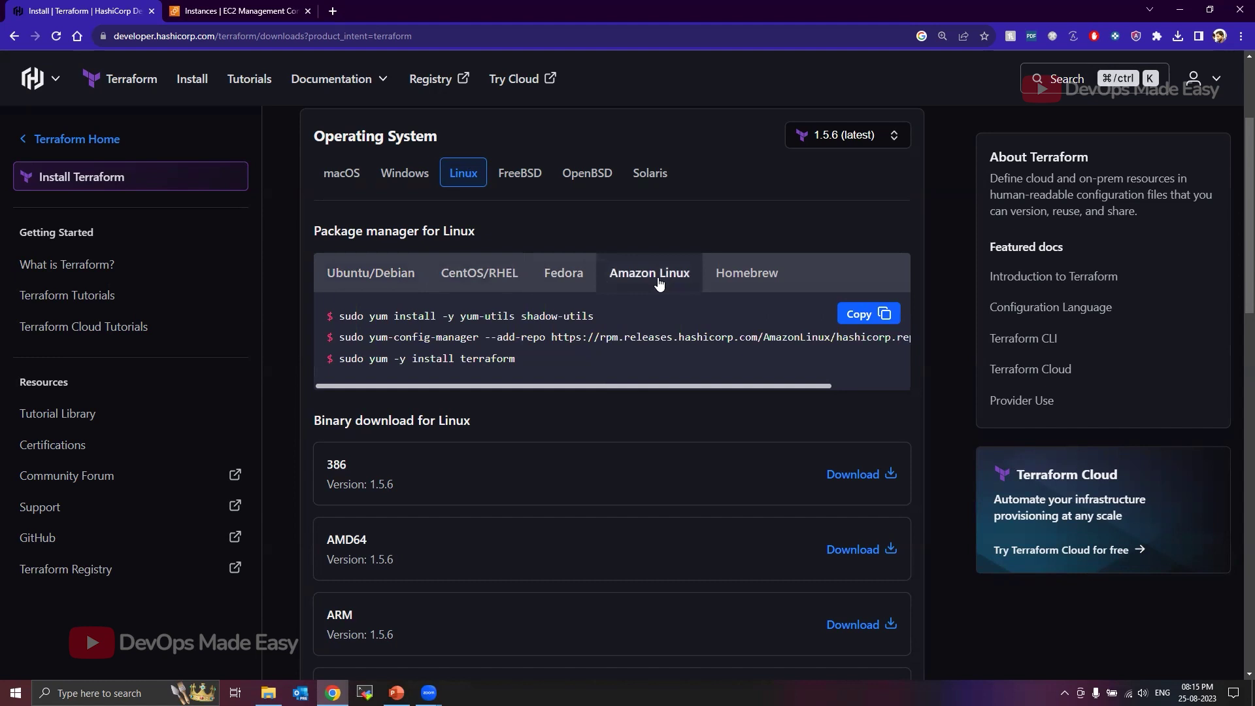
left_click(765, 282)
left_click(653, 277)
Select the three Amazon Linux commands and expand MobaXterm's AWS session group
left_click_drag(332, 317, 520, 366)
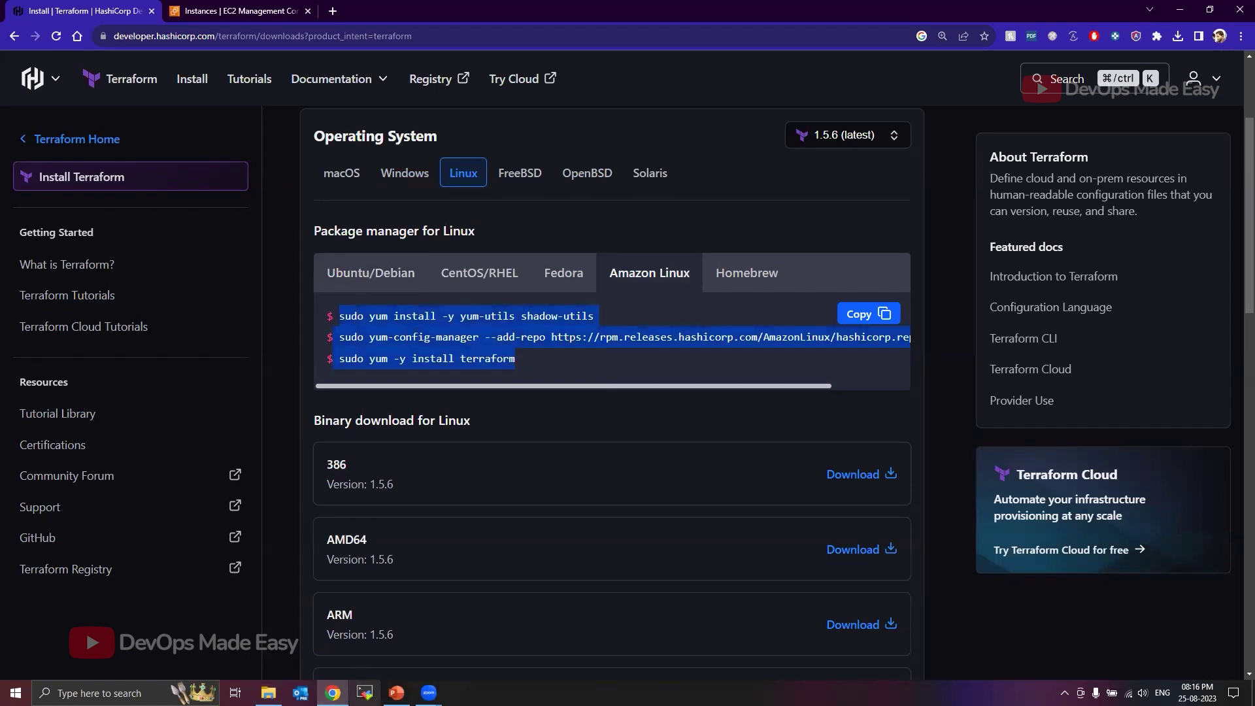
left_click(365, 693)
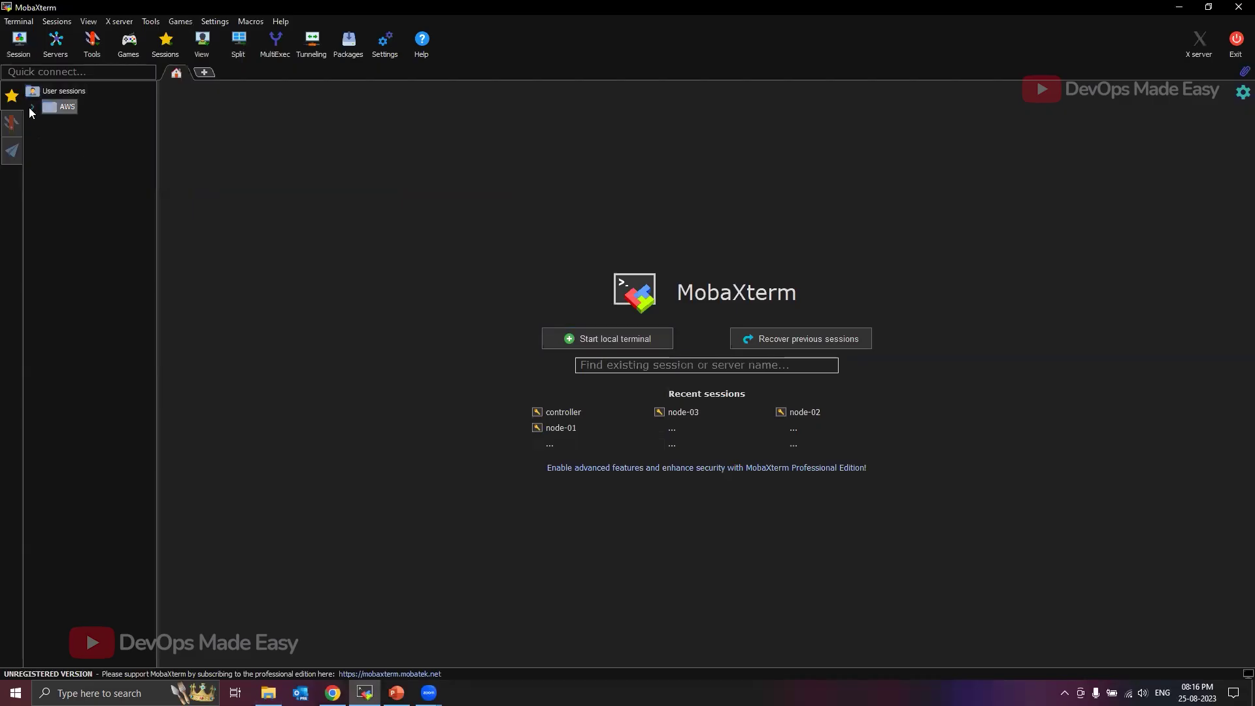
left_click(30, 107)
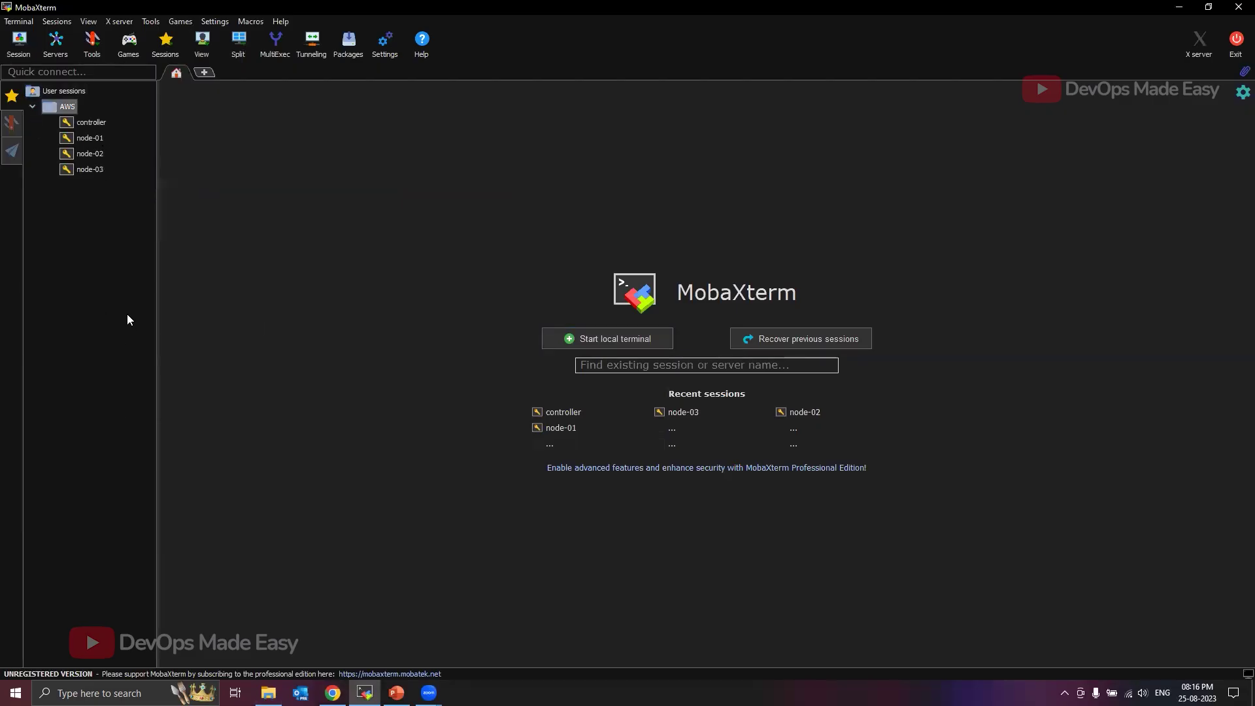
SSH into the controller host and become root with 'sudo su'
double_click(100, 121)
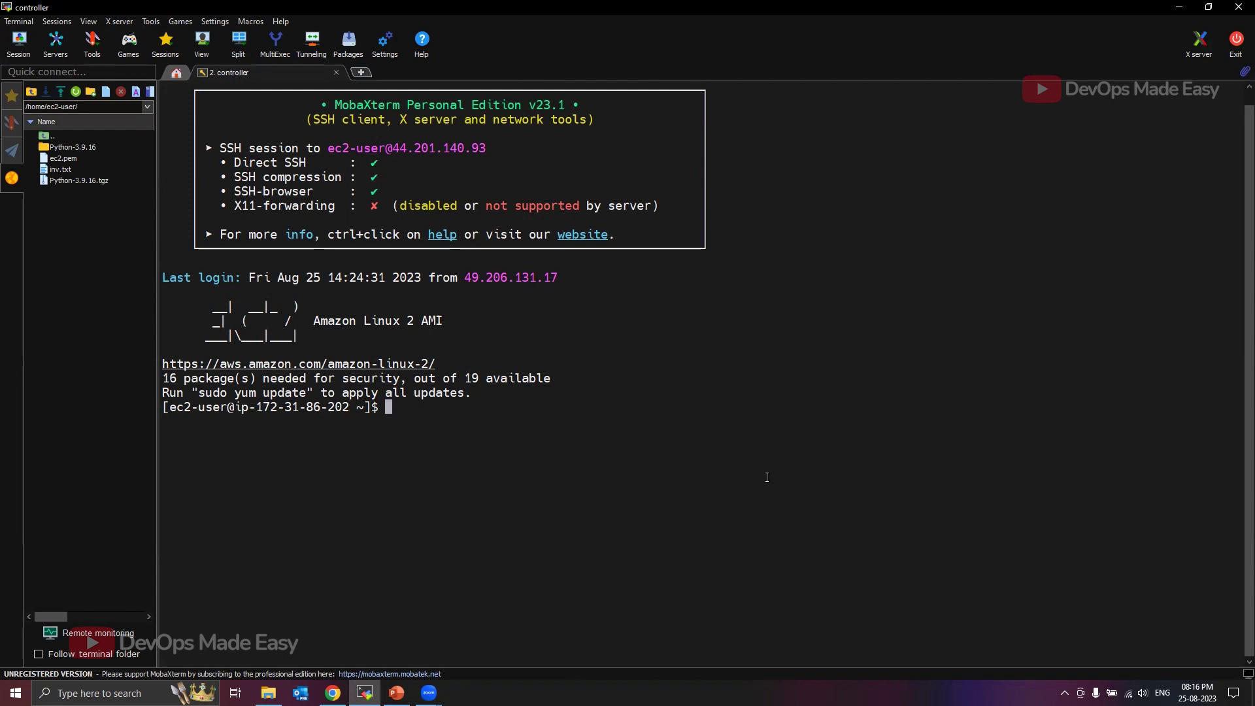
type("sudo su")
key("ctrl+l")
scroll(767, 477, "up", 3, "ctrl")
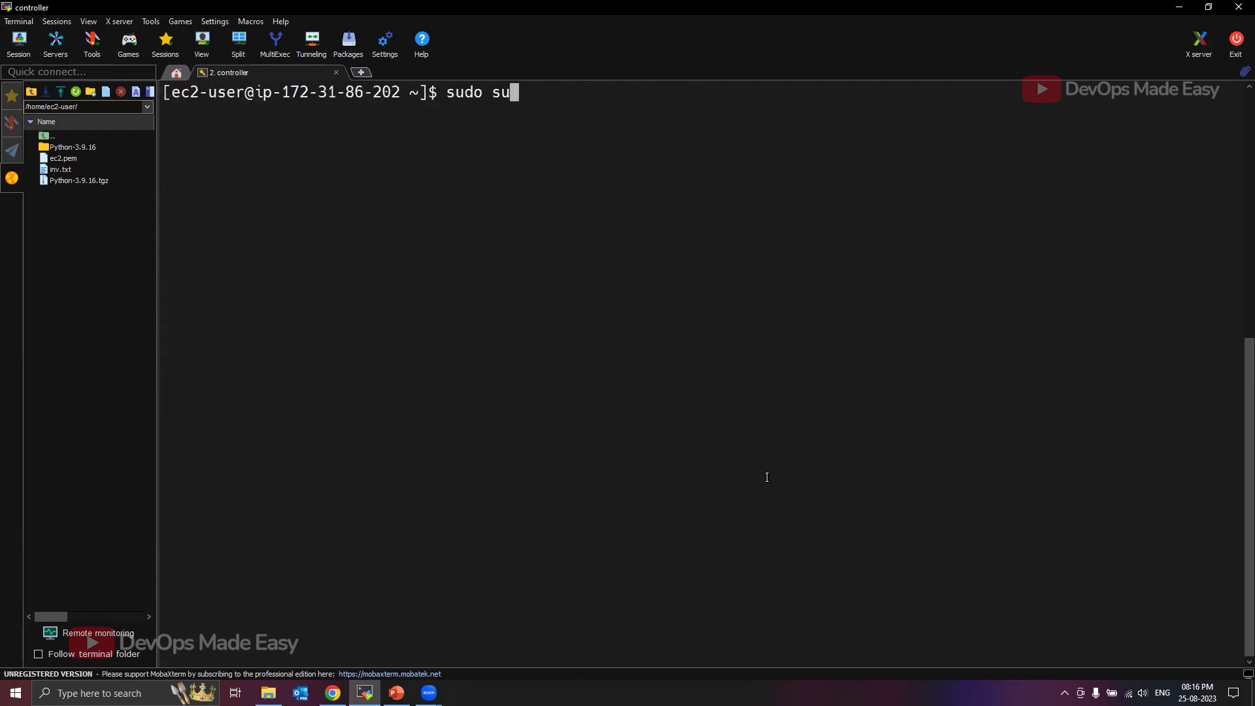
key("Return")
left_click(332, 692)
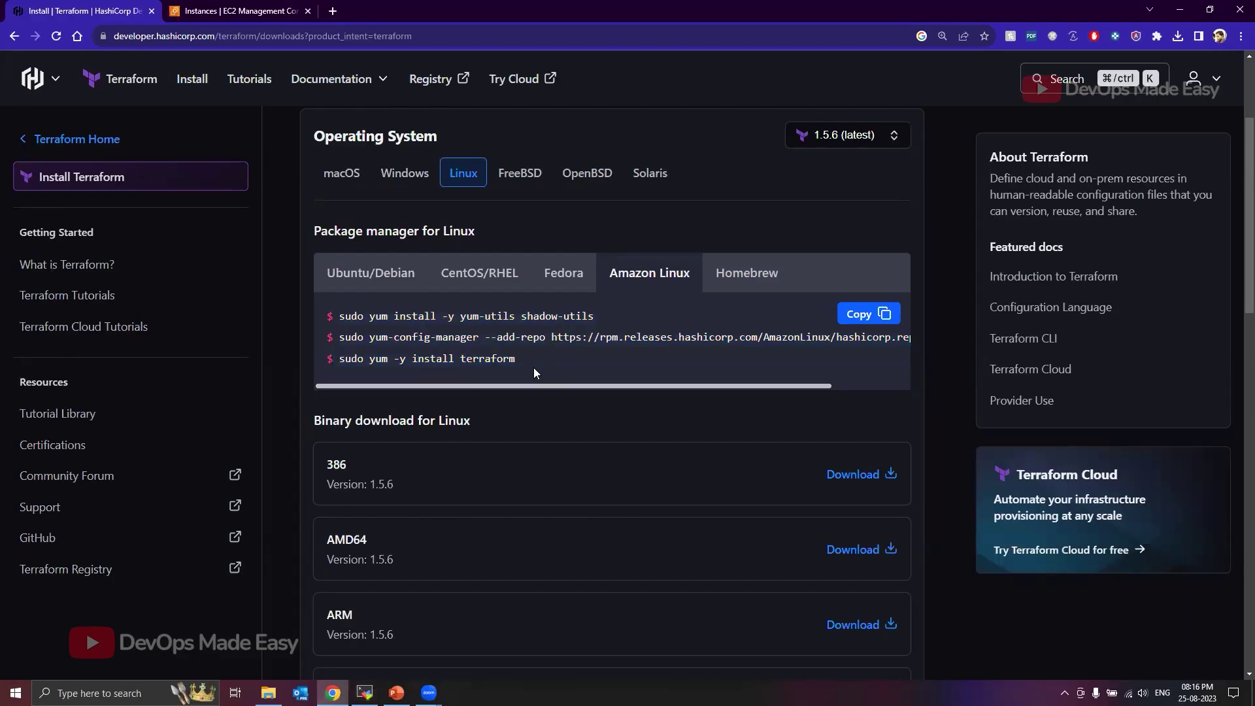
Install yum-utils on the controller by pasting and running the copied Amazon Linux command
left_click_drag(337, 314, 591, 313)
key("ctrl+c")
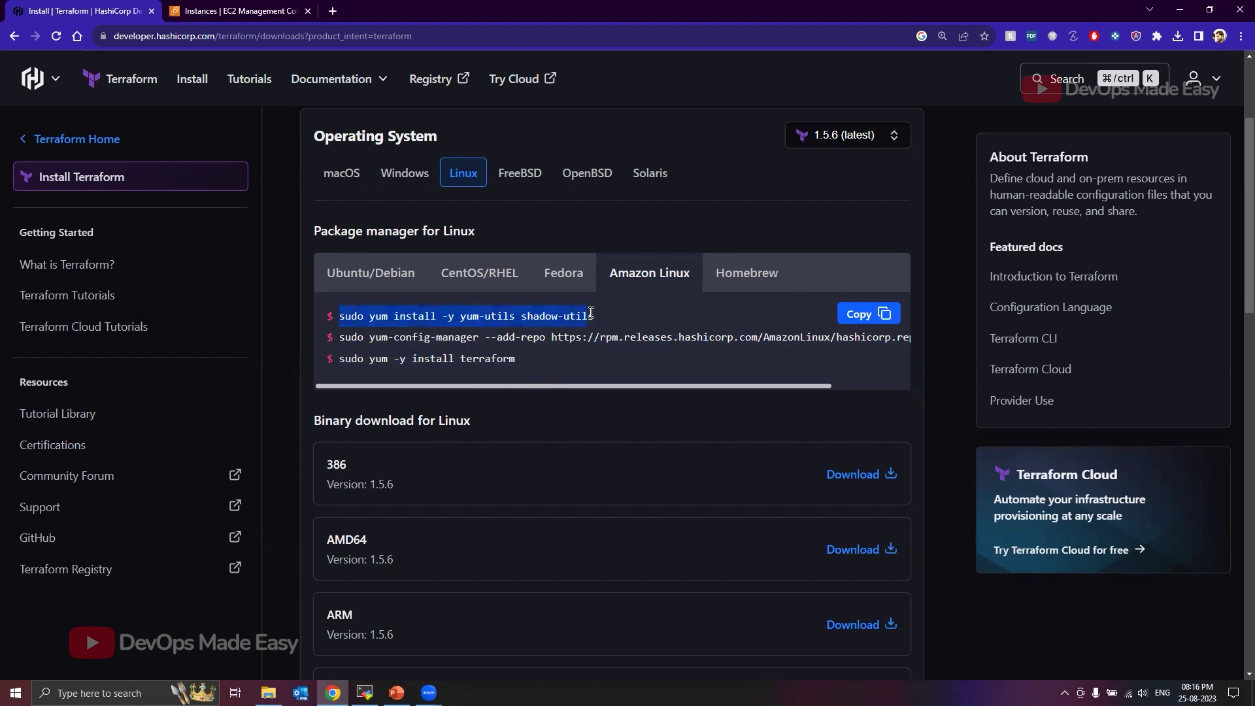
left_click(364, 692)
right_click(446, 414)
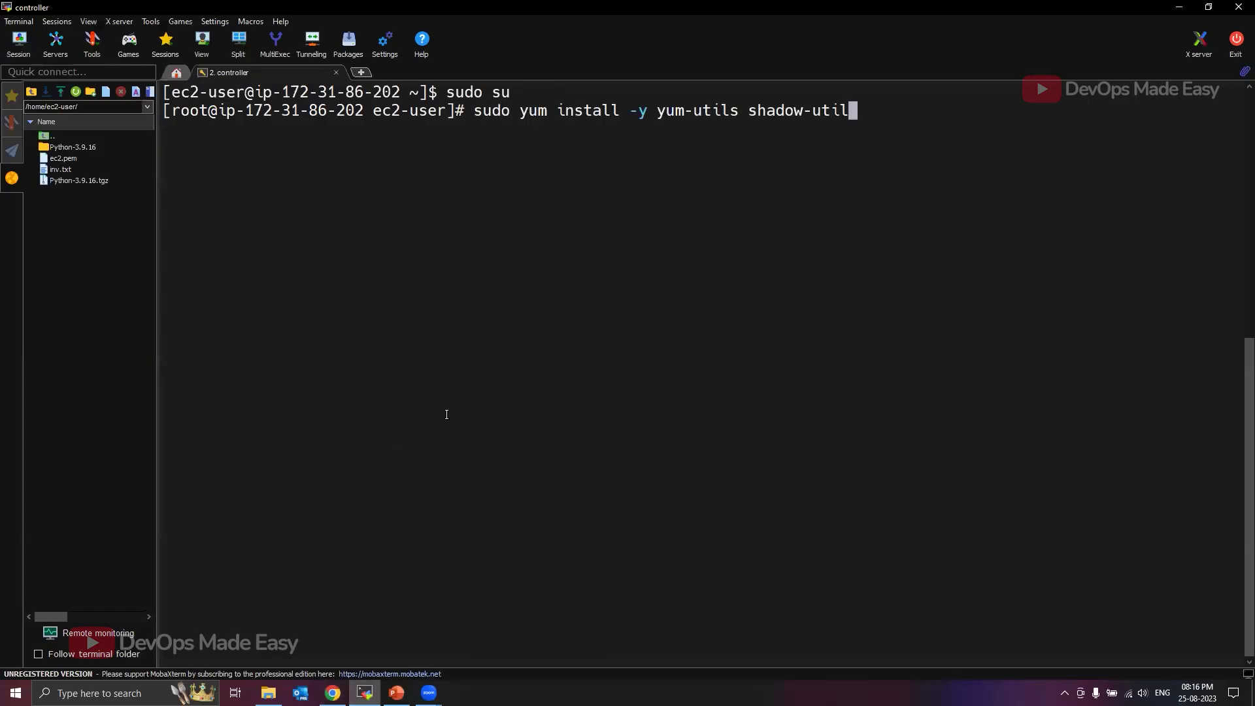
key("Return")
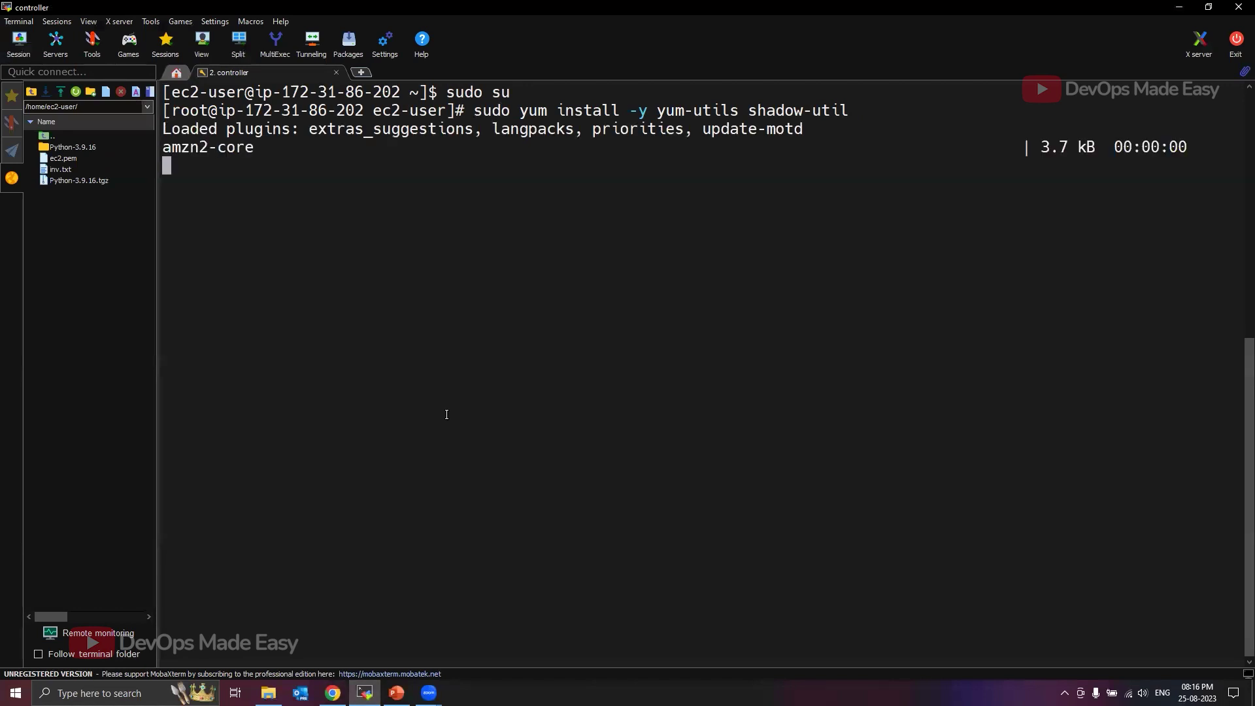
Add the HashiCorp repository, saving hashicorp.repo to /etc/yum.repos.d on the controller
left_click(333, 692)
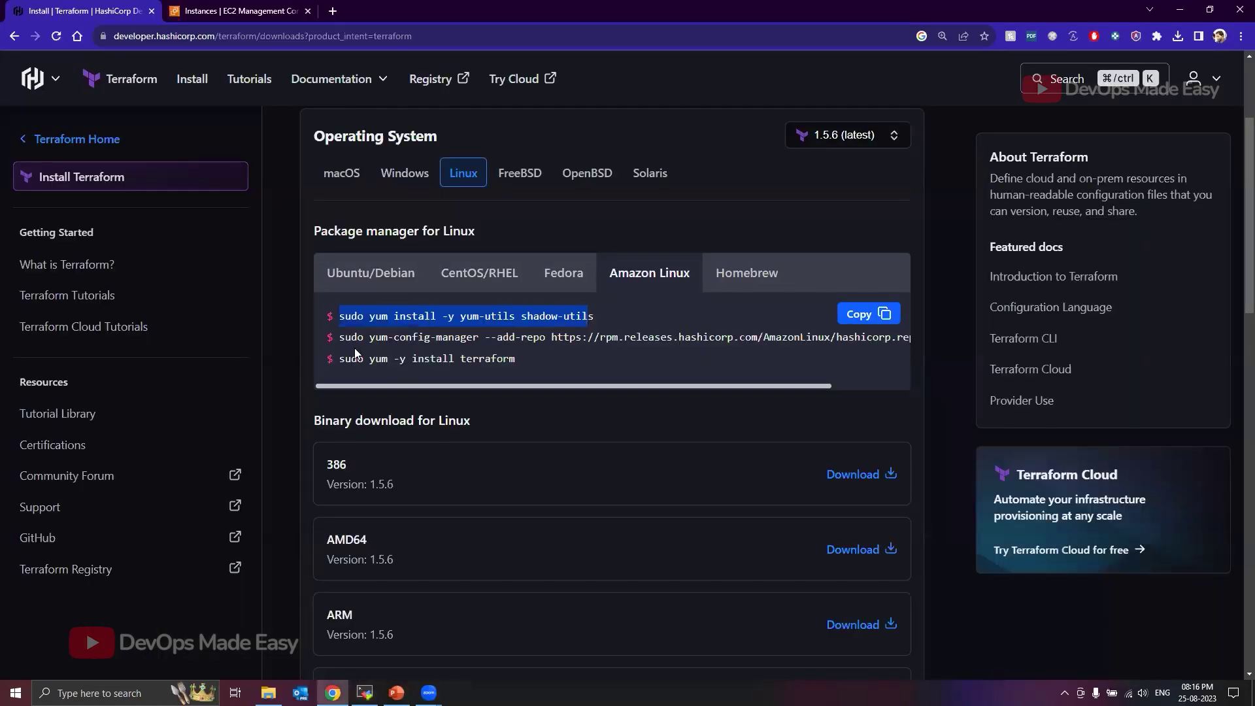
left_click_drag(338, 338, 842, 343)
key("ctrl+c")
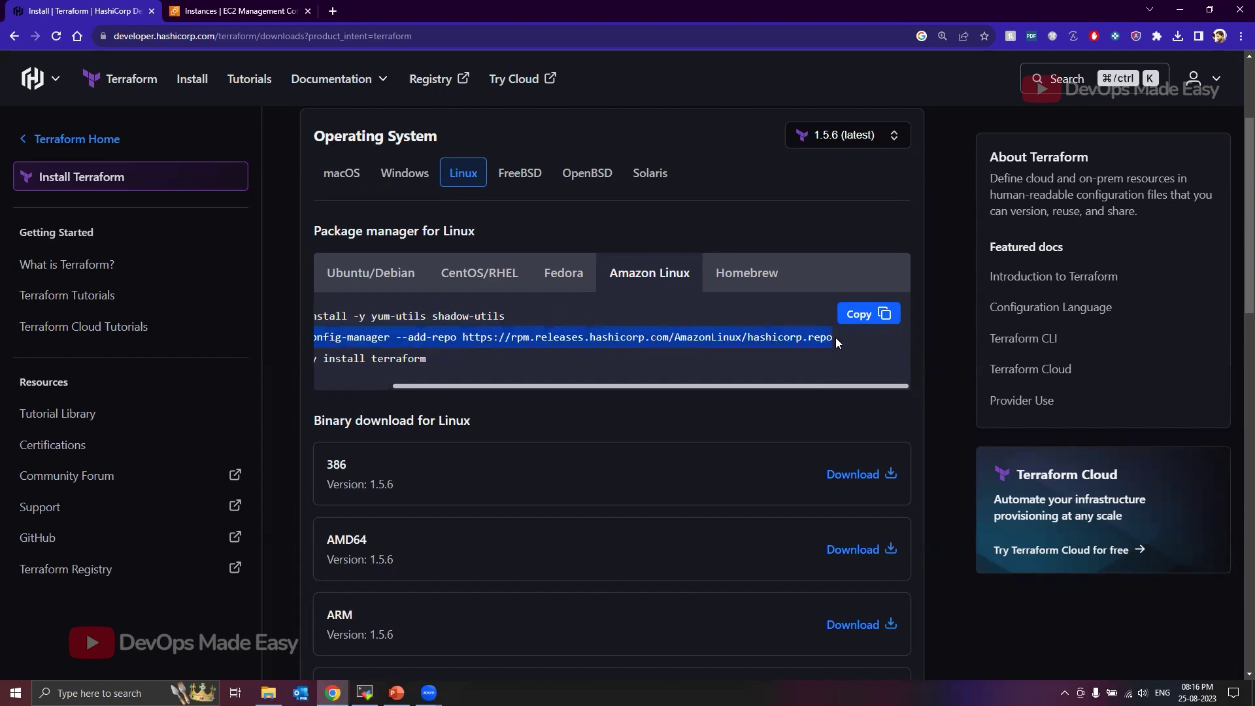
left_click(1180, 9)
right_click(603, 280)
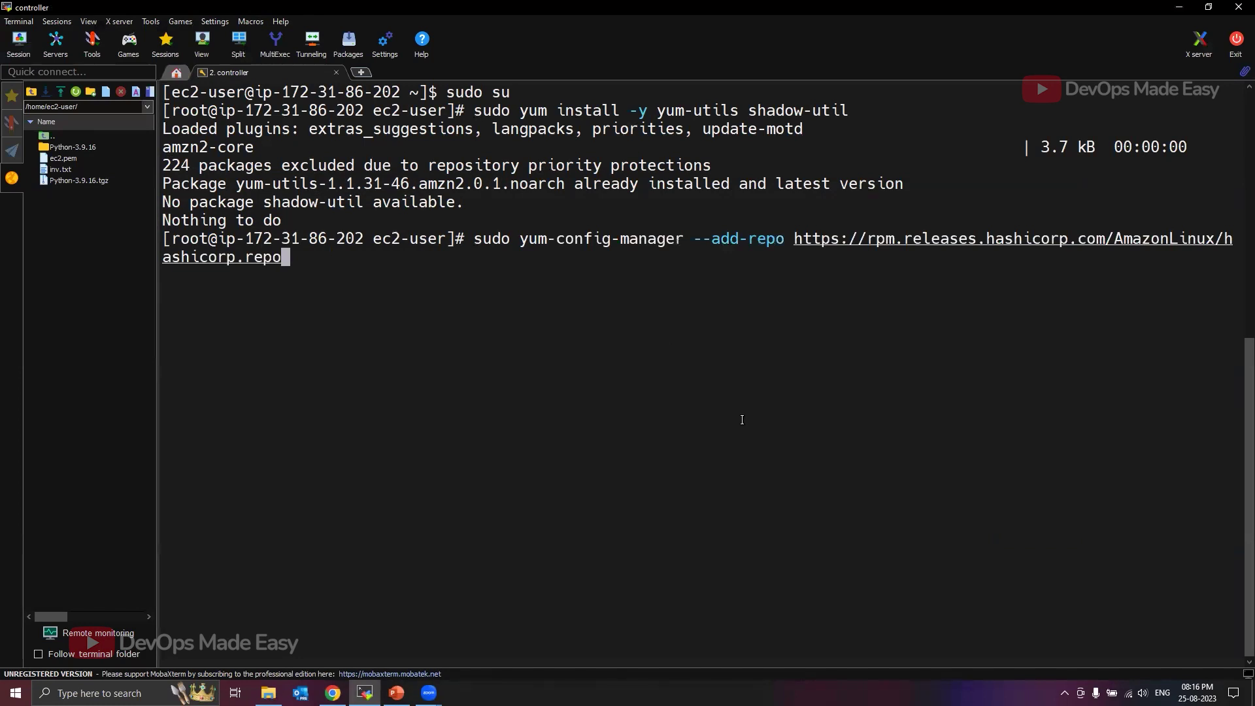
key("Return")
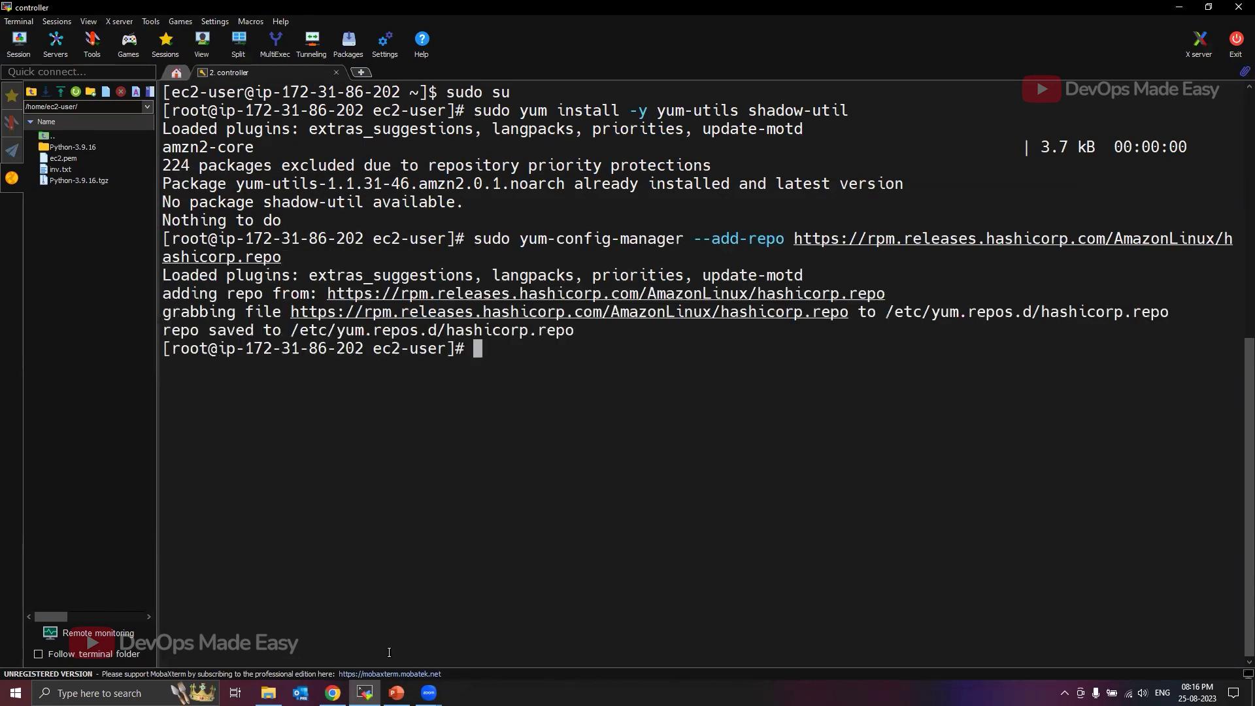
left_click(332, 692)
left_click_drag(516, 359, 341, 362)
key("ctrl+c")
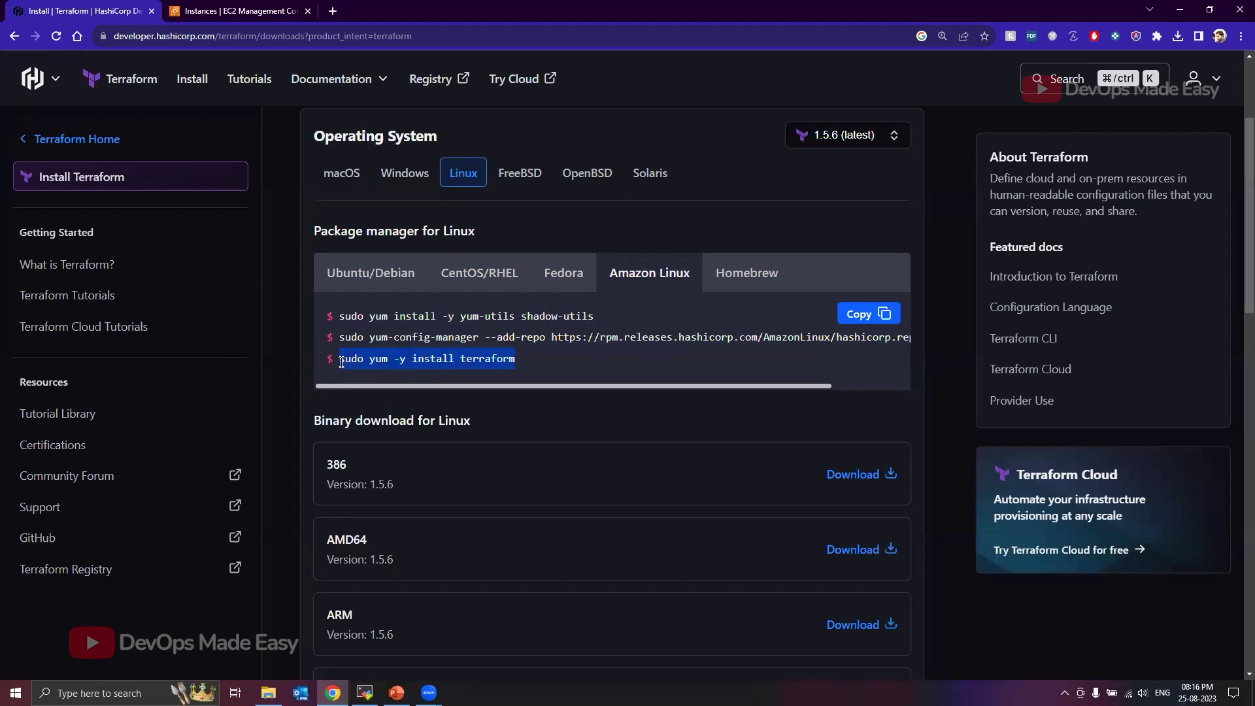
Install Terraform with 'sudo yum -y install terraform' and run 'terraform version'
left_click(364, 692)
right_click(524, 418)
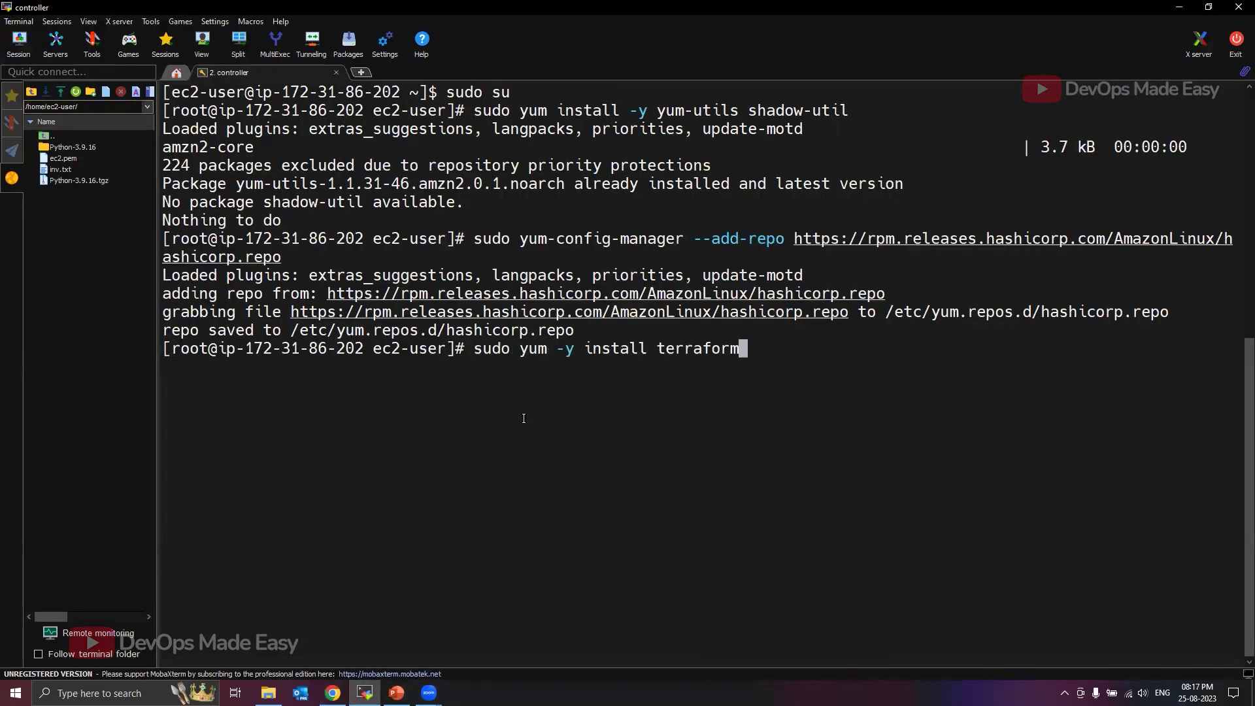
key("Return")
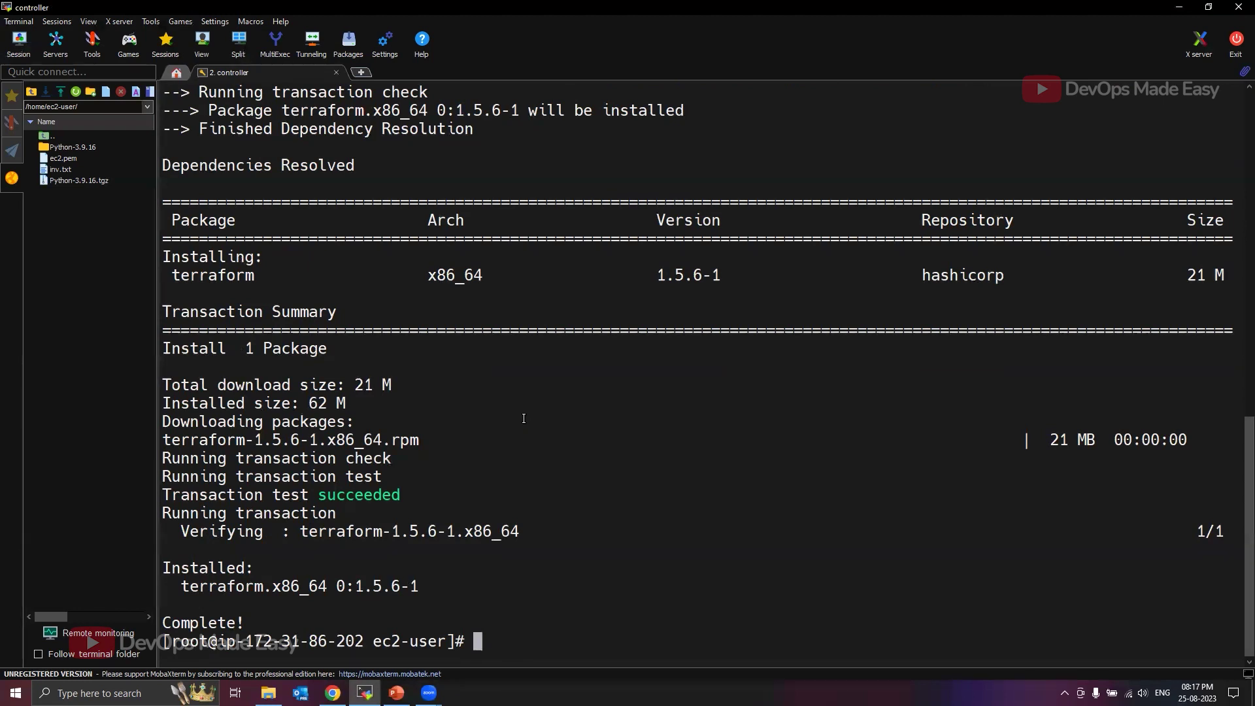
type("terraform ")
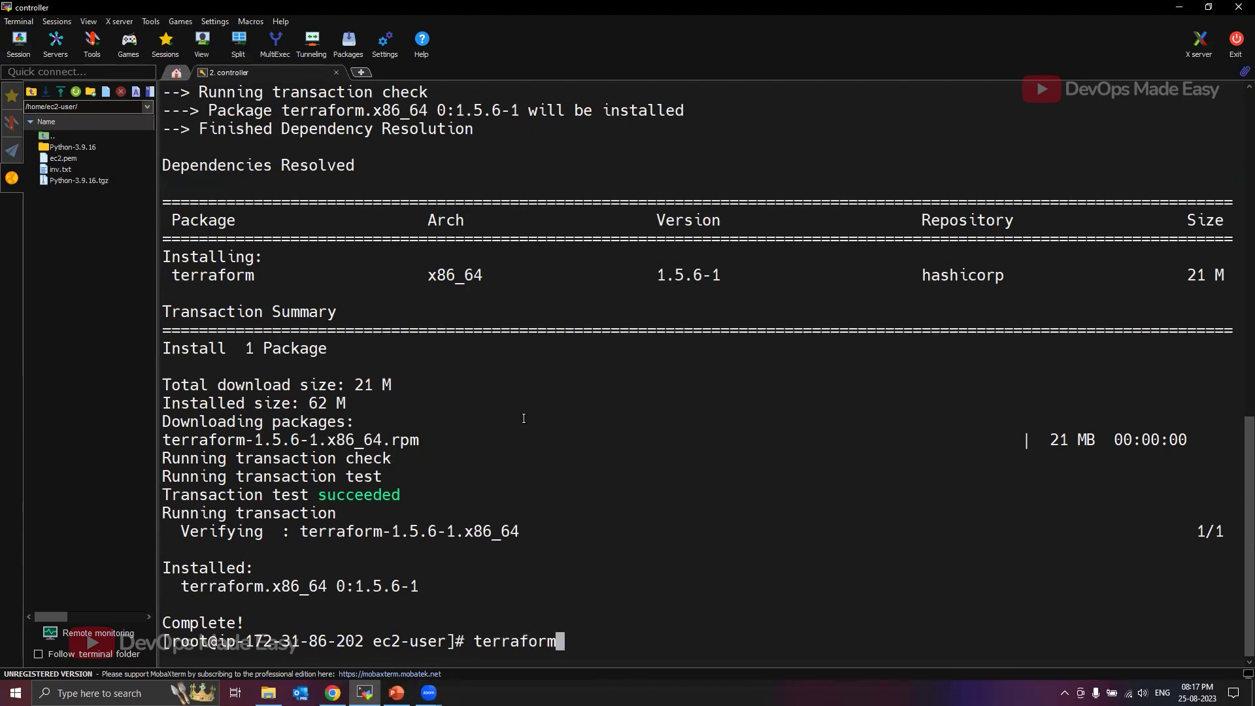
type("version")
key("Return")
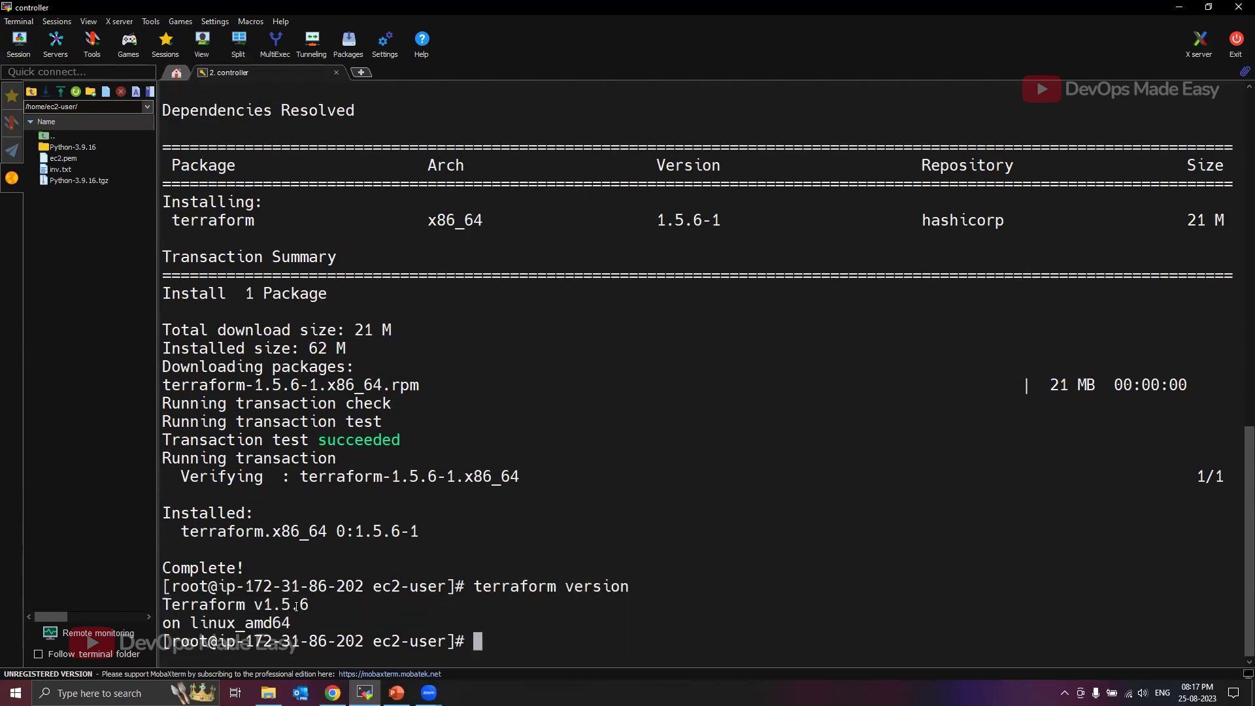
Highlight the v1.5.6 linux_amd64 result, then return to the install page's macOS instructions
left_click_drag(287, 622, 190, 622)
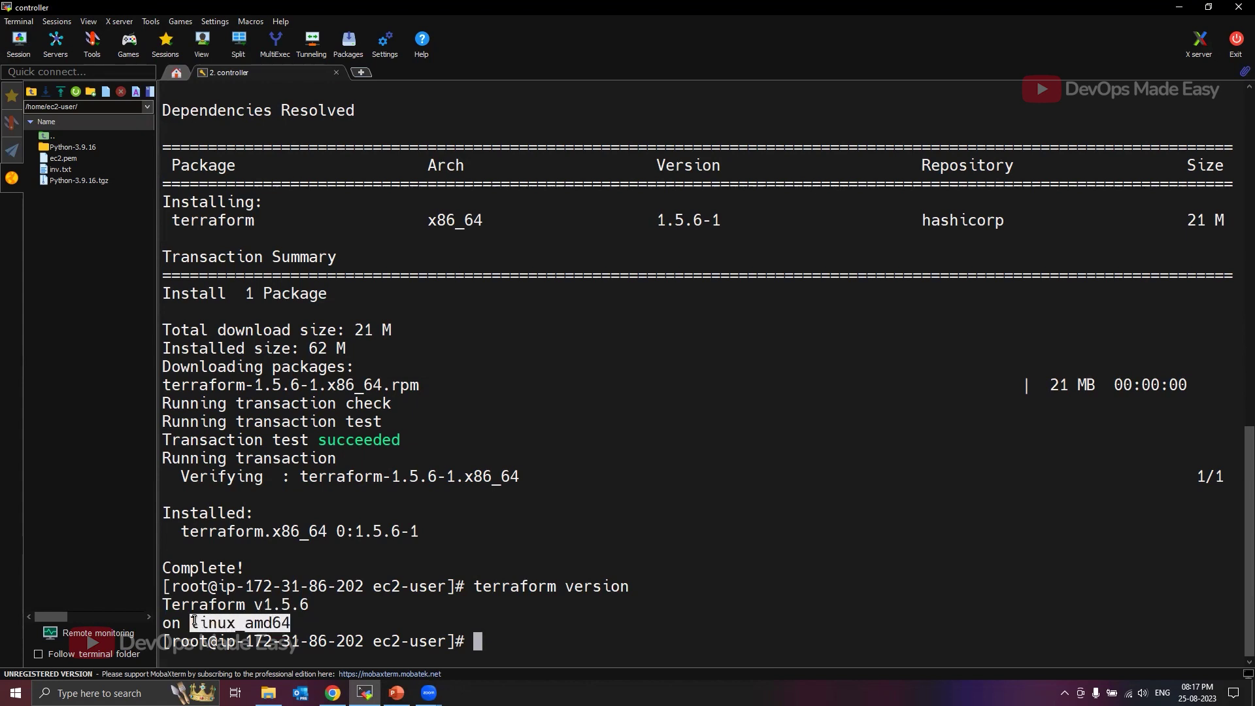
left_click(203, 622)
left_click(1179, 6)
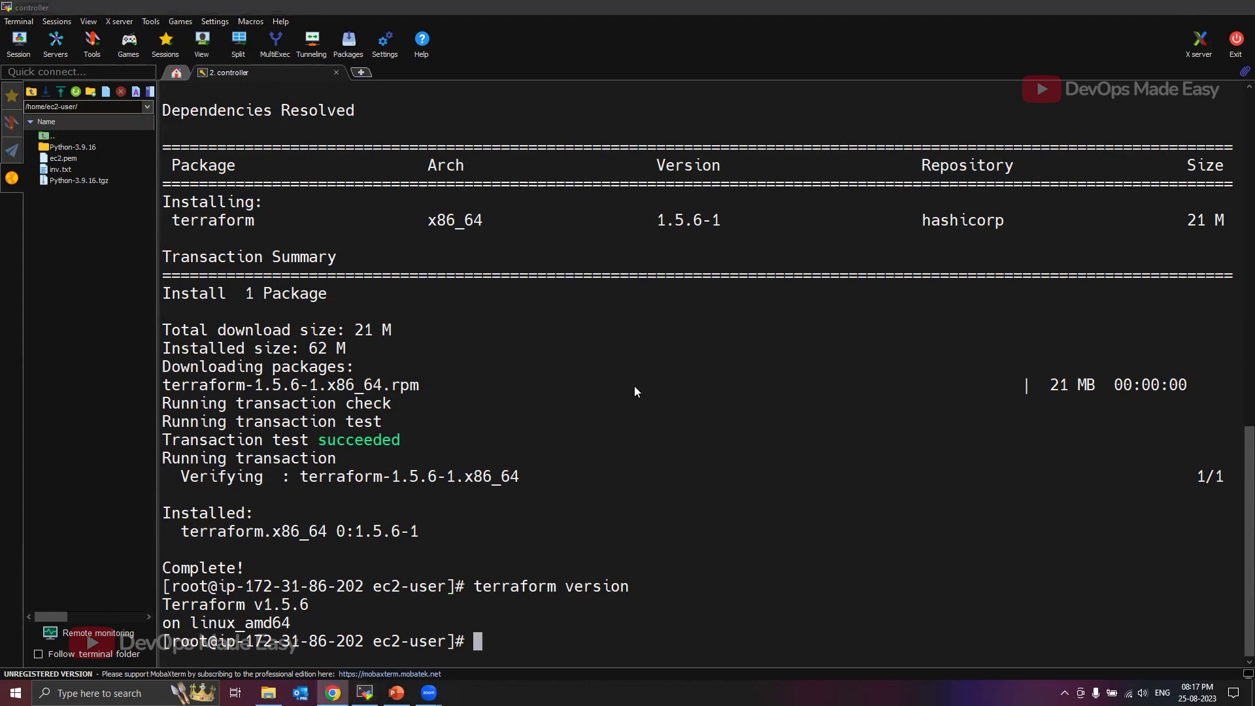
left_click(341, 174)
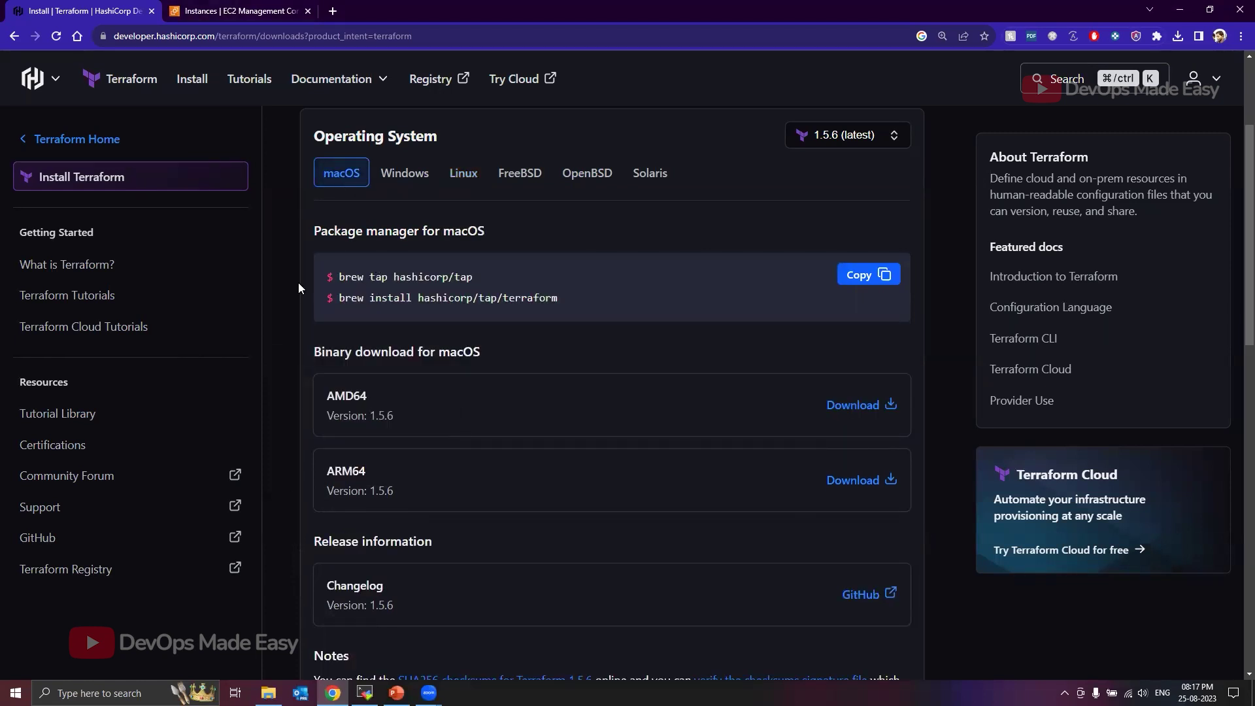
left_click_drag(336, 277, 558, 297)
left_click(530, 293)
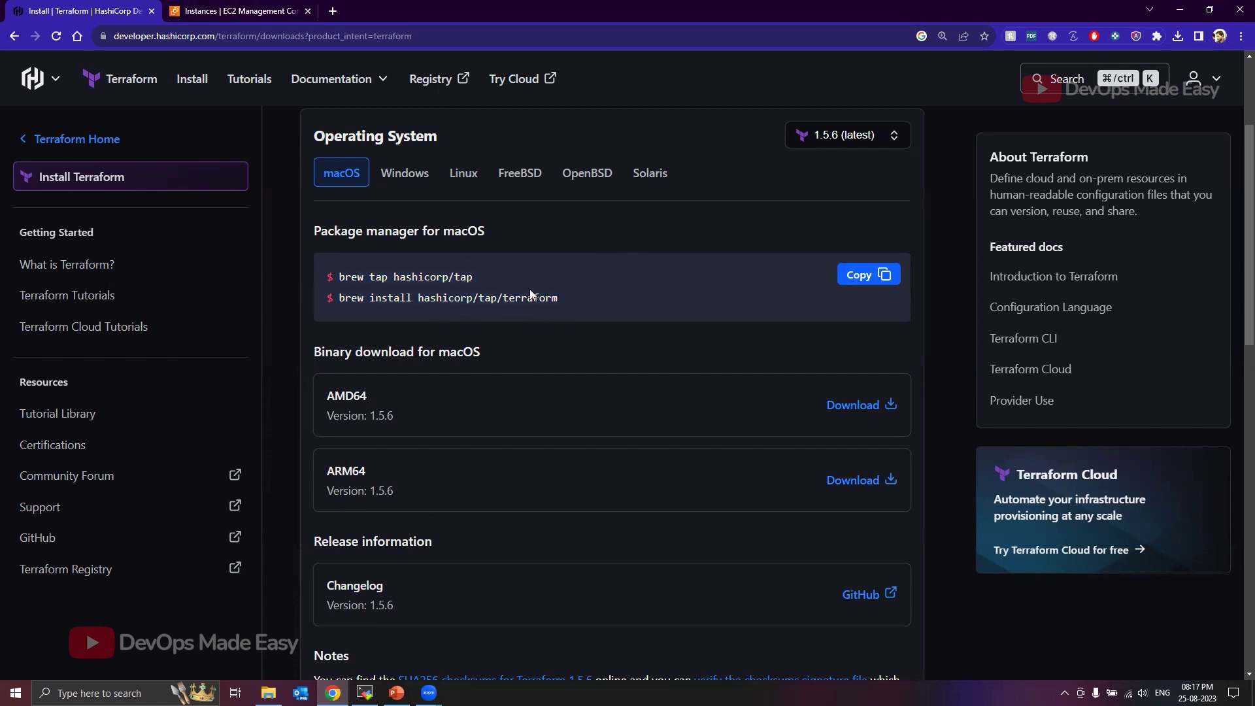